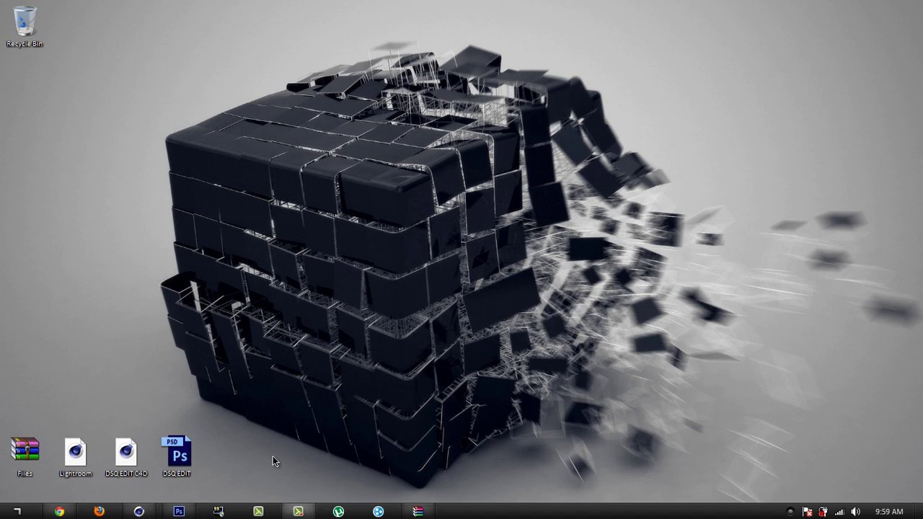
Step: Switch to the browser and look through the uploaded videos on the DesquiDs YouTube channel
{"action": "left_click", "coordinate": [59, 511]}
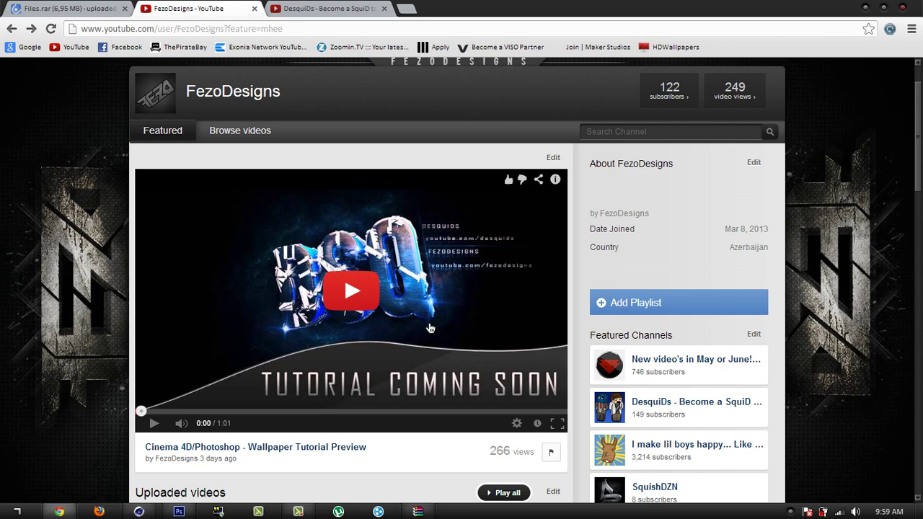
{"action": "left_click", "coordinate": [316, 10]}
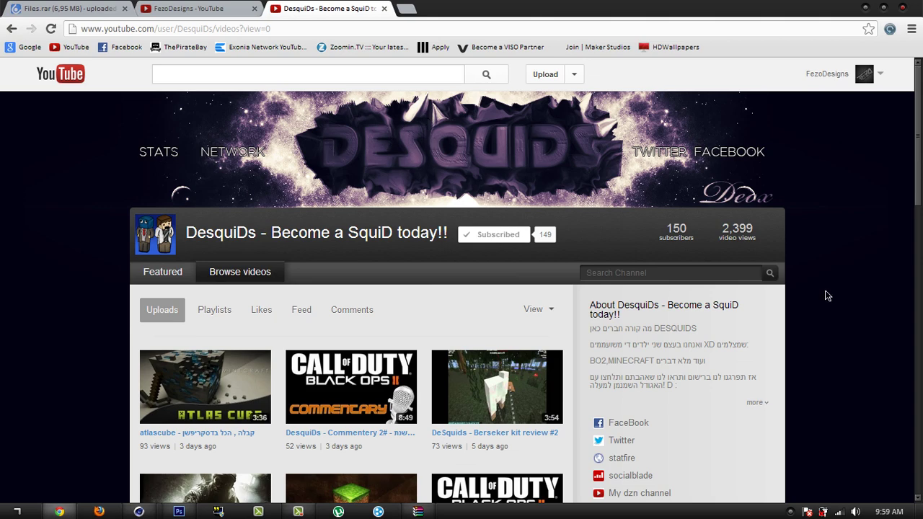
{"action": "scroll", "coordinate": [831, 314], "scroll_direction": "down", "scroll_amount": 1}
{"action": "scroll", "coordinate": [830, 315], "scroll_direction": "down", "scroll_amount": 4}
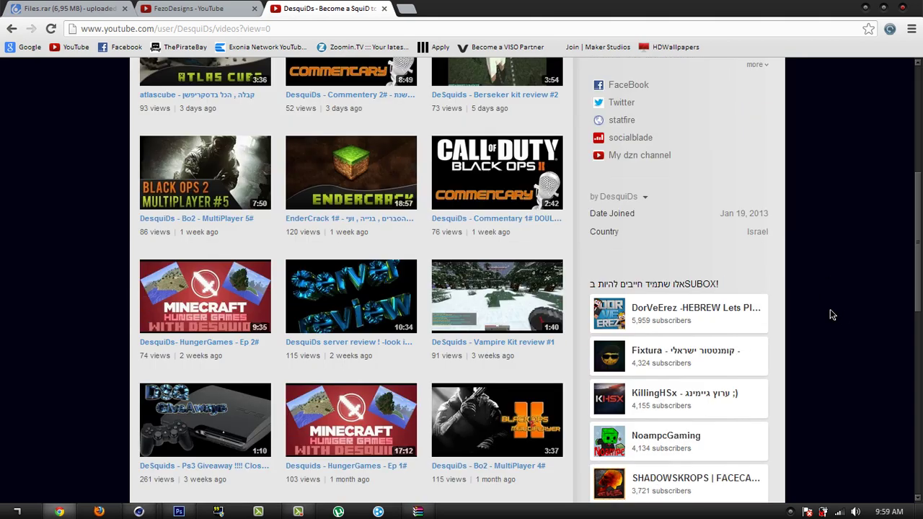
{"action": "scroll", "coordinate": [376, 254], "scroll_direction": "up", "scroll_amount": 5}
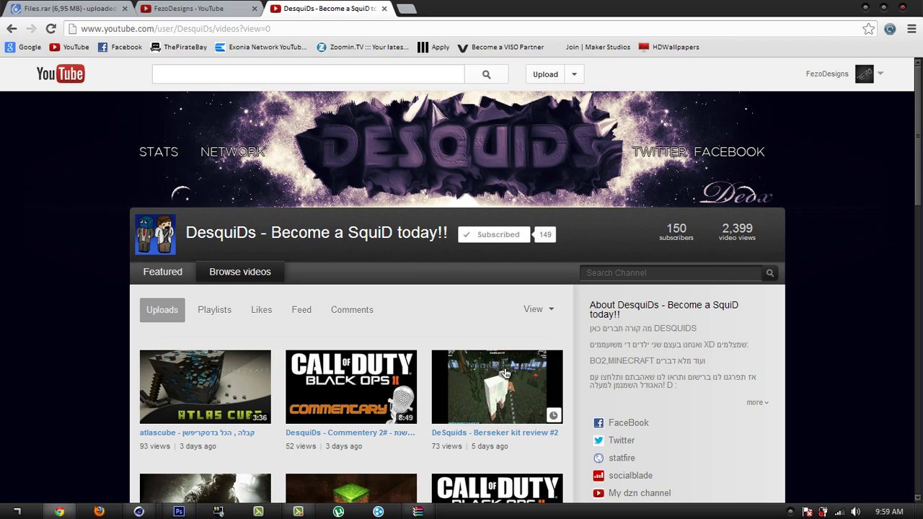
{"action": "scroll", "coordinate": [415, 302], "scroll_direction": "down", "scroll_amount": 3}
{"action": "scroll", "coordinate": [323, 380], "scroll_direction": "down", "scroll_amount": 2}
{"action": "scroll", "coordinate": [322, 380], "scroll_direction": "down", "scroll_amount": 3}
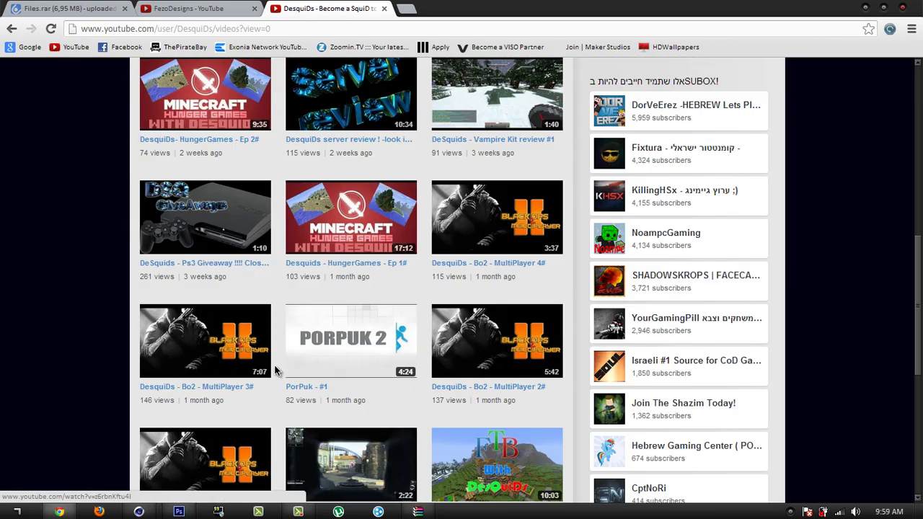
{"action": "scroll", "coordinate": [526, 364], "scroll_direction": "down", "scroll_amount": 3}
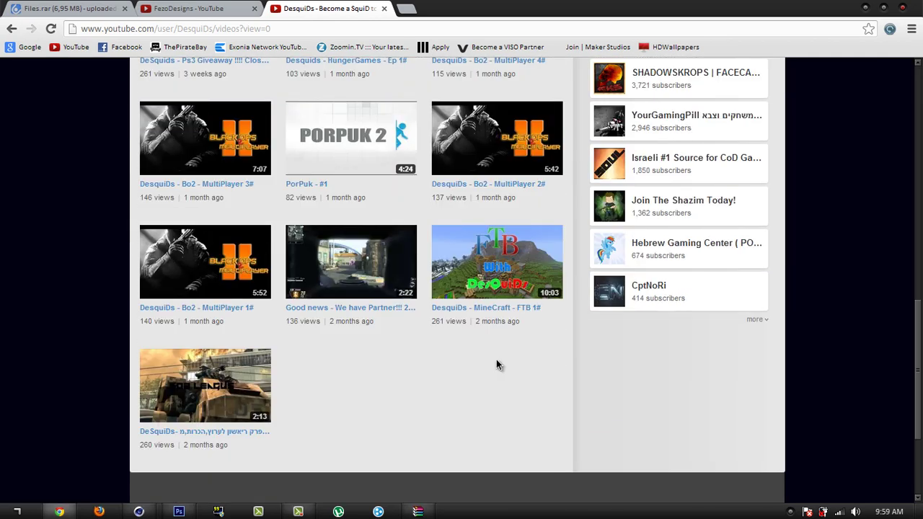
{"action": "scroll", "coordinate": [395, 364], "scroll_direction": "up", "scroll_amount": 15}
{"action": "scroll", "coordinate": [355, 339], "scroll_direction": "up", "scroll_amount": 4}
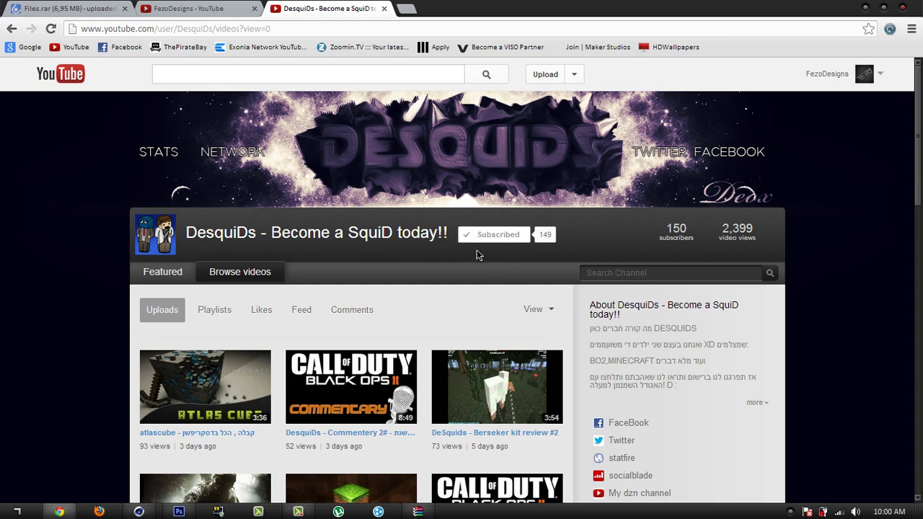
{"action": "scroll", "coordinate": [313, 404], "scroll_direction": "down", "scroll_amount": 4}
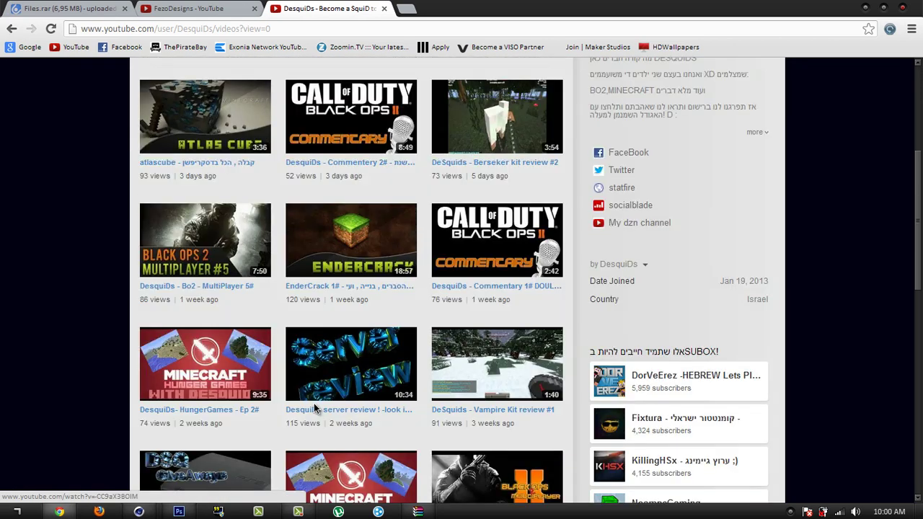
{"action": "scroll", "coordinate": [458, 361], "scroll_direction": "up", "scroll_amount": 4}
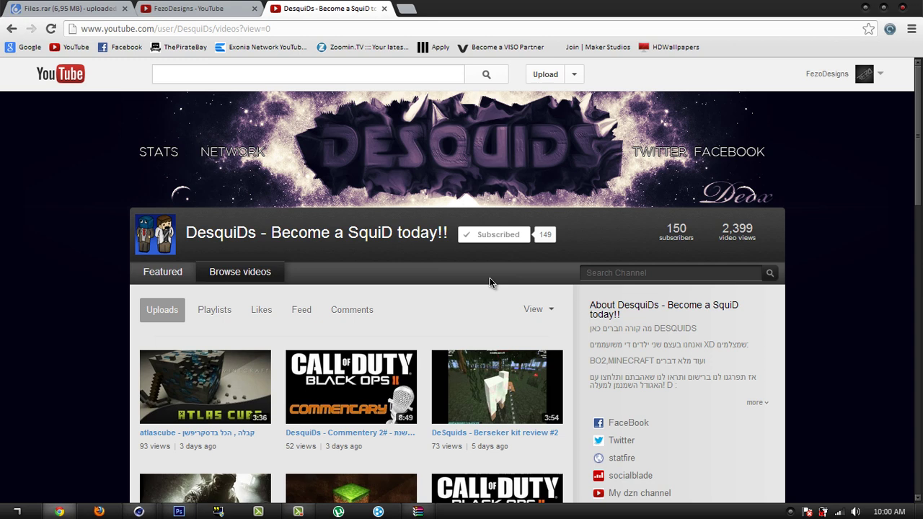
Step: View the FezoDesigns channel and the Files.rar download page, and return to the desktop
{"action": "left_click", "coordinate": [186, 9]}
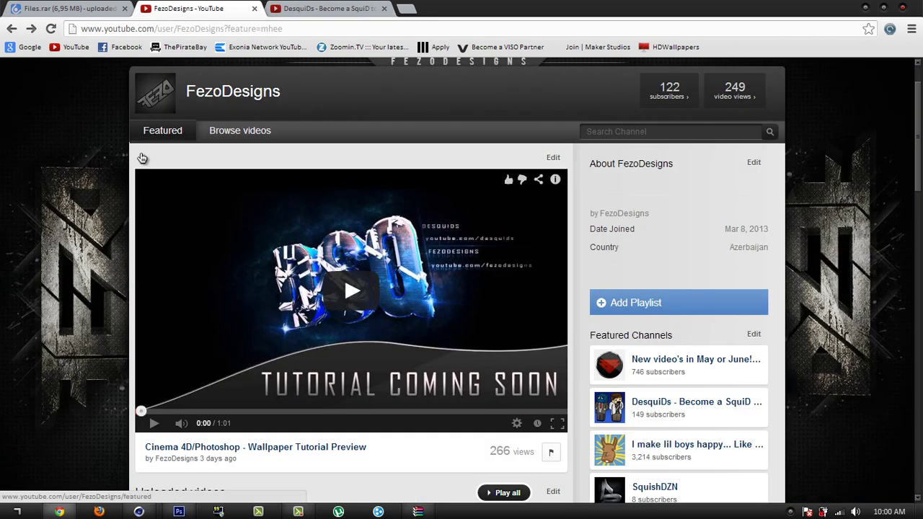
{"action": "left_click", "coordinate": [68, 8]}
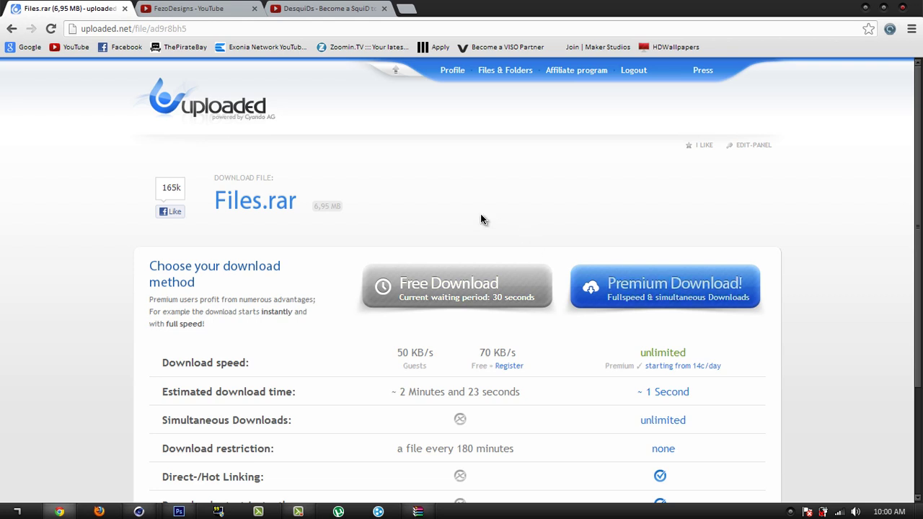
{"action": "left_click", "coordinate": [865, 11]}
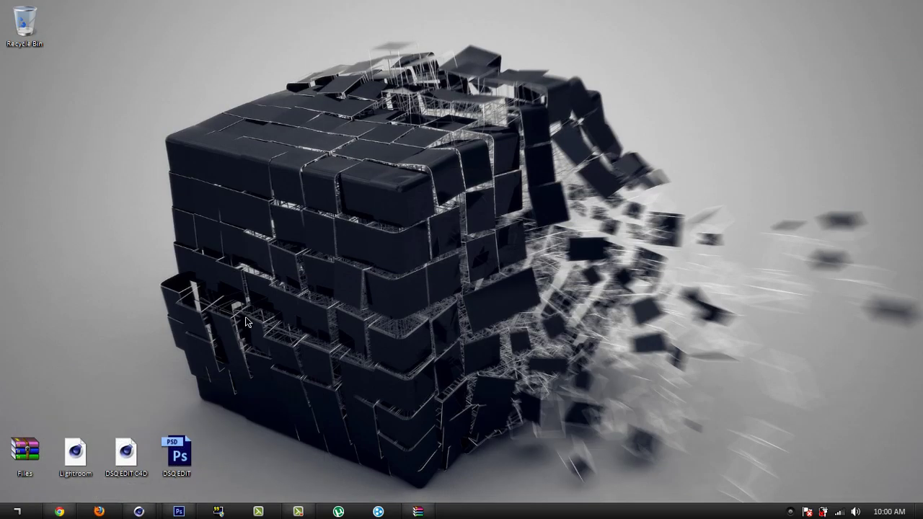
Step: Open the Files archive from the desktop and examine its Flares, Lights and Textures folders and the Lightroom.c4d file
{"action": "double_click", "coordinate": [38, 454]}
{"action": "left_click_drag", "start_coordinate": [318, 98], "coordinate": [395, 76]}
{"action": "double_click", "coordinate": [213, 192]}
{"action": "double_click", "coordinate": [220, 194]}
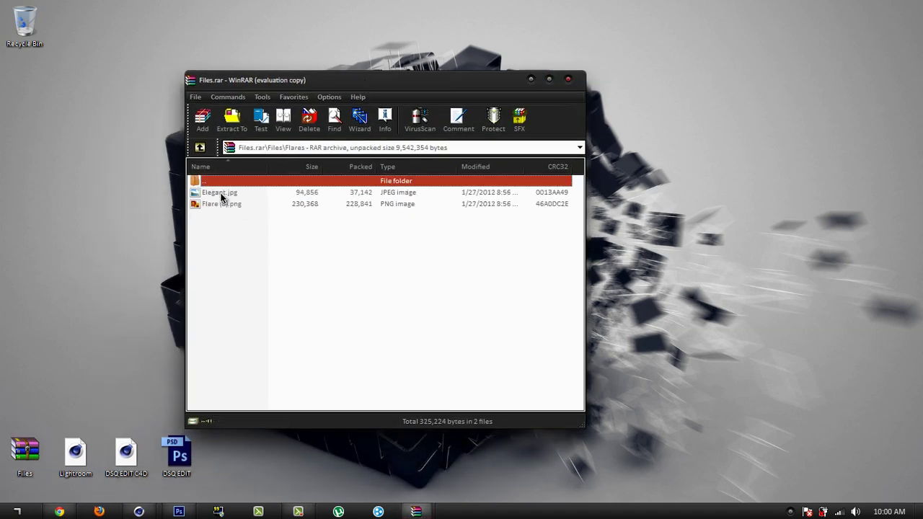
{"action": "double_click", "coordinate": [220, 181]}
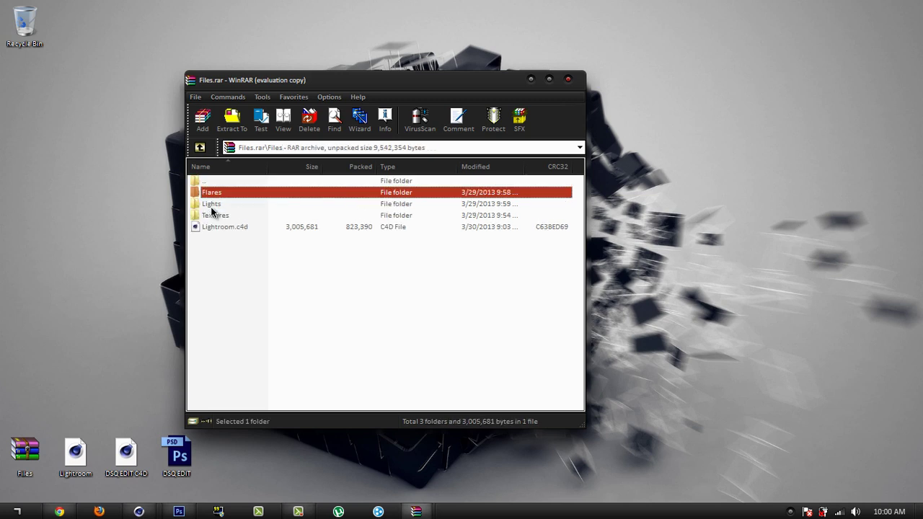
{"action": "double_click", "coordinate": [212, 205]}
{"action": "double_click", "coordinate": [218, 182]}
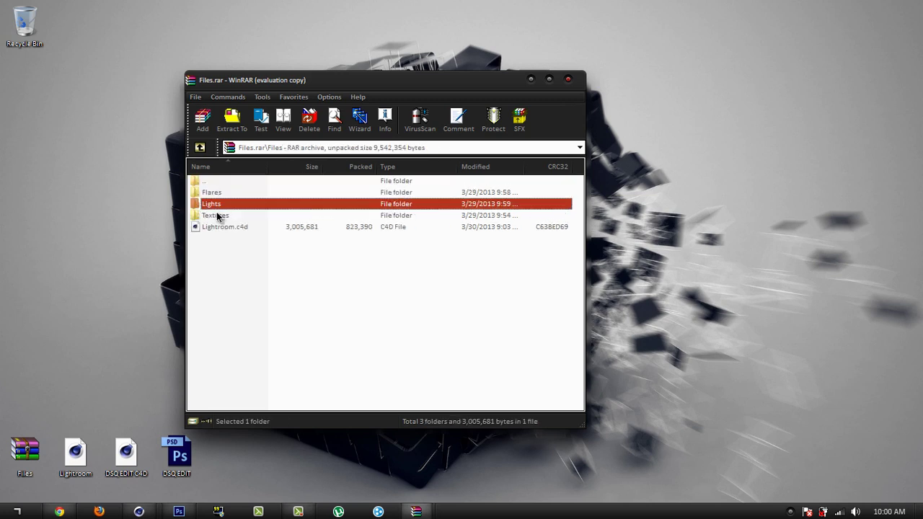
{"action": "double_click", "coordinate": [217, 215]}
{"action": "double_click", "coordinate": [218, 182]}
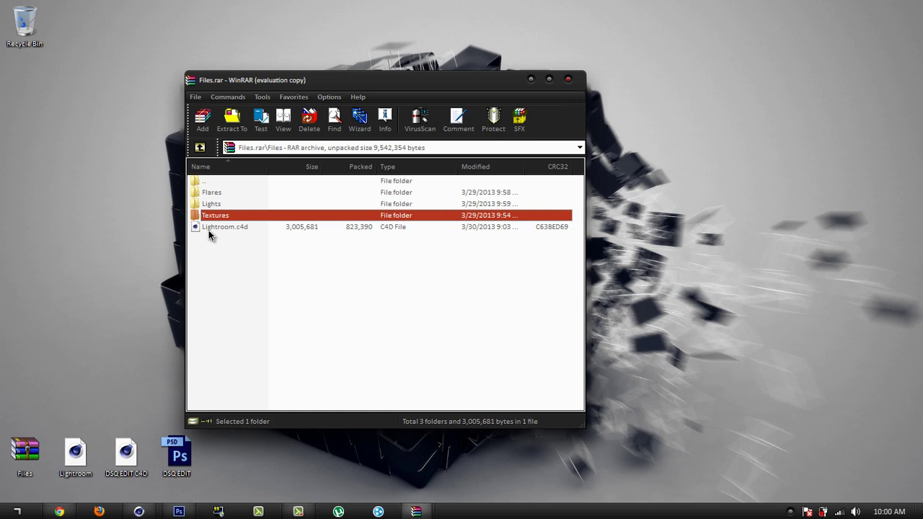
{"action": "left_click", "coordinate": [210, 228]}
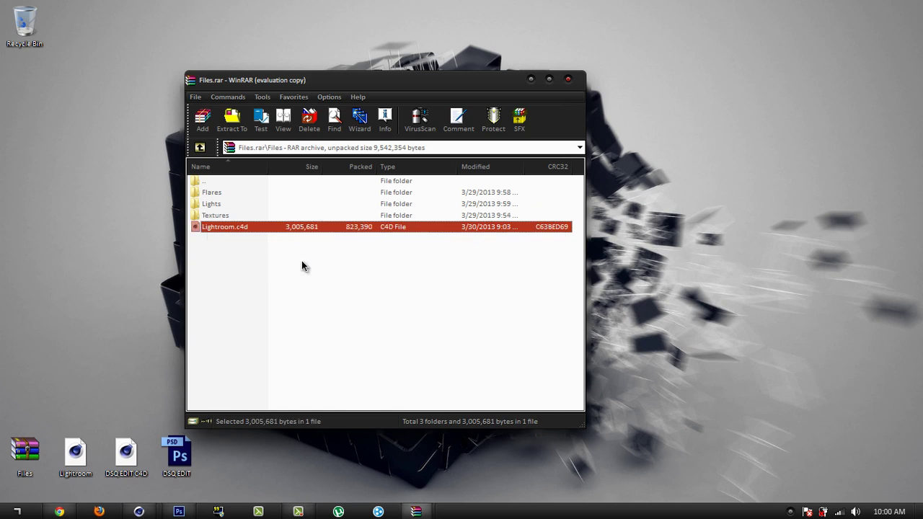
{"action": "left_click", "coordinate": [530, 80]}
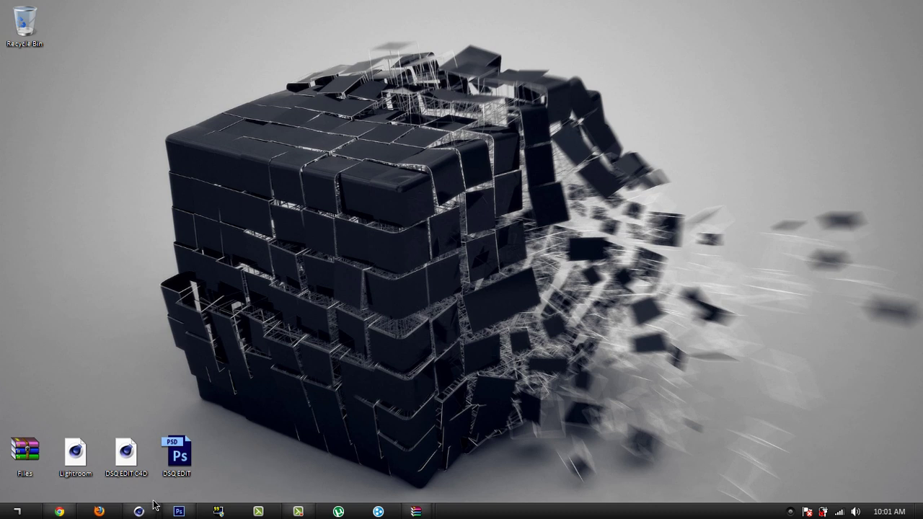
Step: Switch to the Lightroom.c4d scene in Cinema 4D and add a MoText object
{"action": "mouse_move", "coordinate": [147, 511]}
{"action": "left_click", "coordinate": [137, 446]}
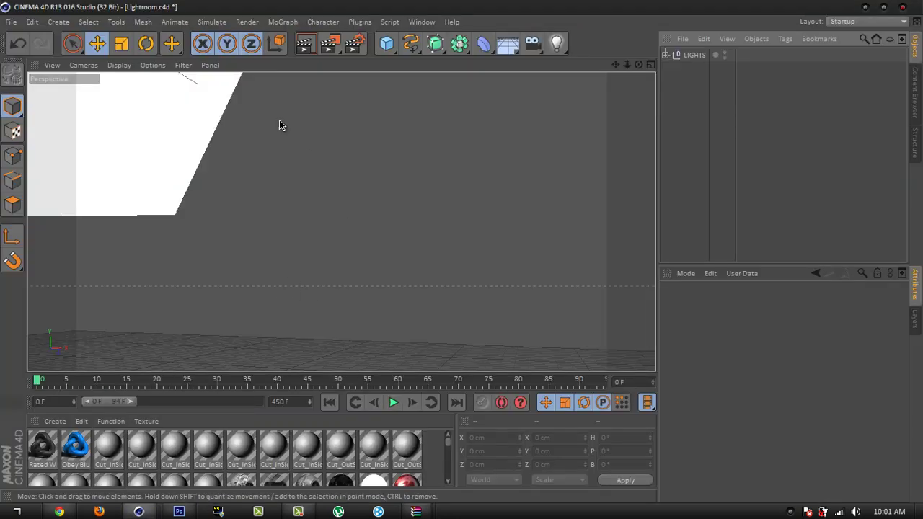
{"action": "left_click", "coordinate": [9, 22]}
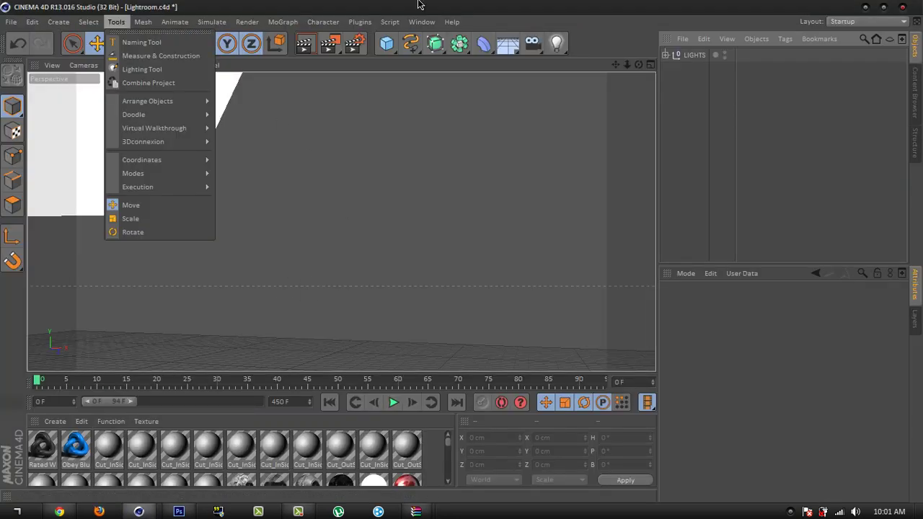
{"action": "left_click", "coordinate": [532, 173]}
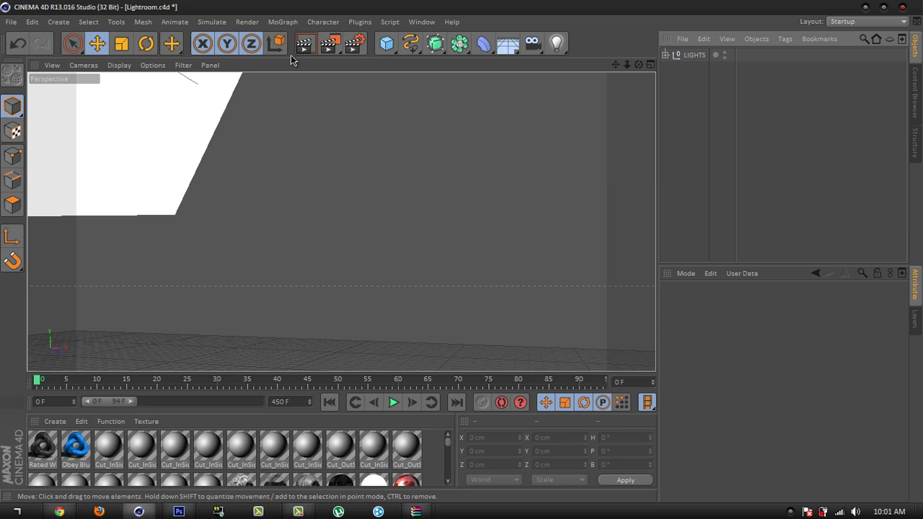
{"action": "left_click", "coordinate": [287, 22]}
{"action": "left_click", "coordinate": [290, 178]}
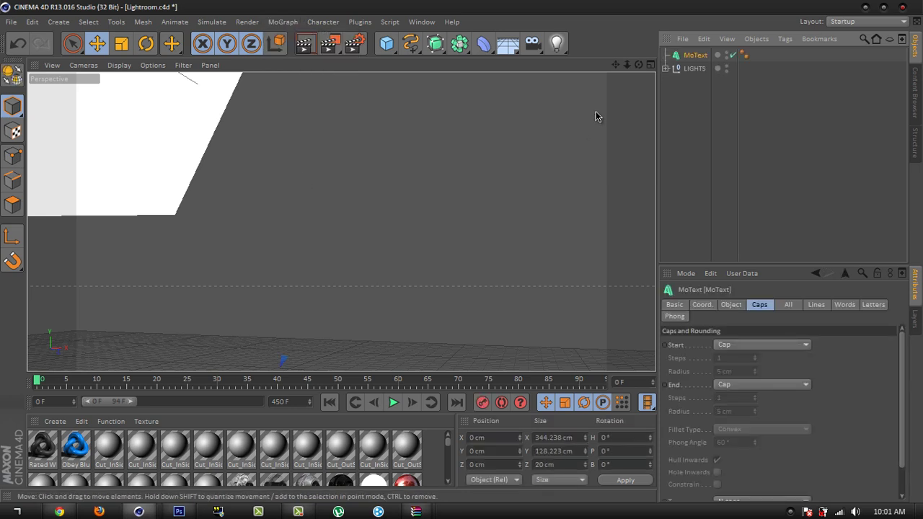
Step: Set the MoText object's alignment to Middle
{"action": "left_click_drag", "start_coordinate": [630, 68], "coordinate": [462, 258]}
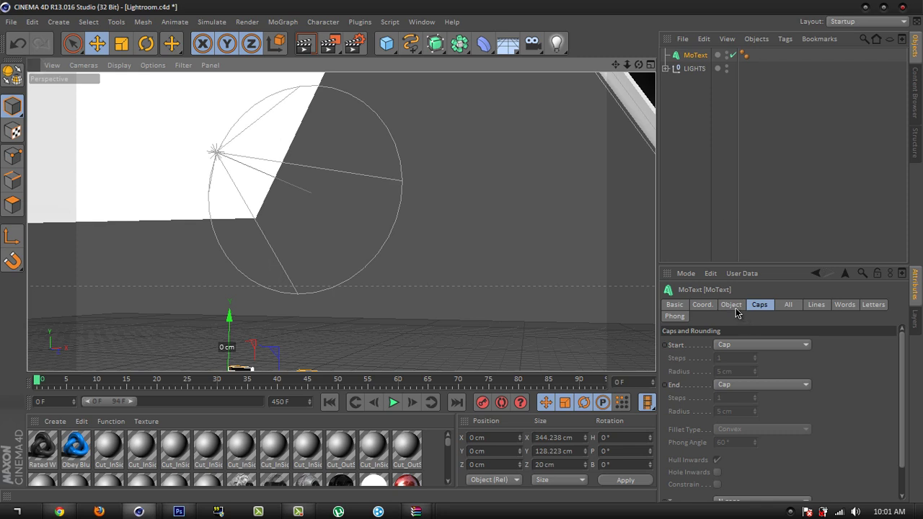
{"action": "left_click", "coordinate": [731, 304]}
{"action": "left_click", "coordinate": [765, 451]}
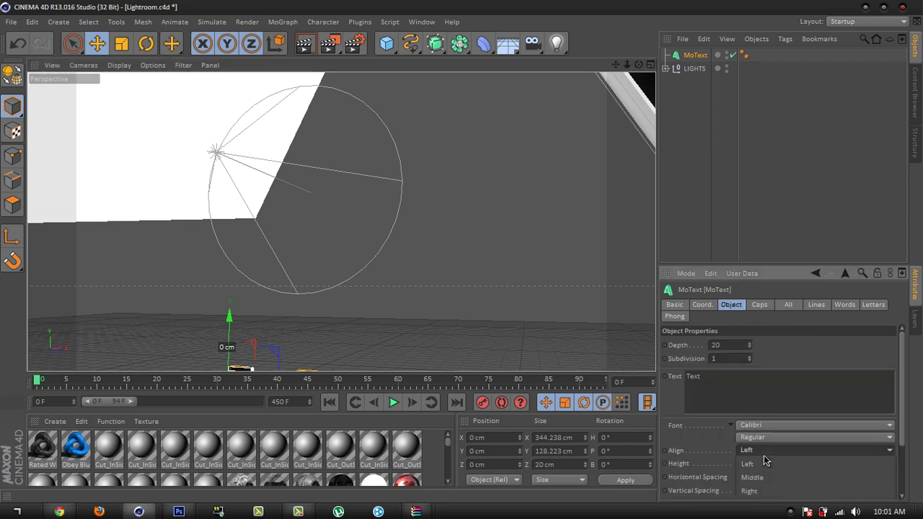
{"action": "left_click", "coordinate": [759, 476]}
Step: Move the text up and along X in front of the camera, to about X 428 cm and Y 595 cm
{"action": "left_click_drag", "start_coordinate": [229, 315], "coordinate": [281, 131]}
{"action": "left_click_drag", "start_coordinate": [309, 206], "coordinate": [428, 206]}
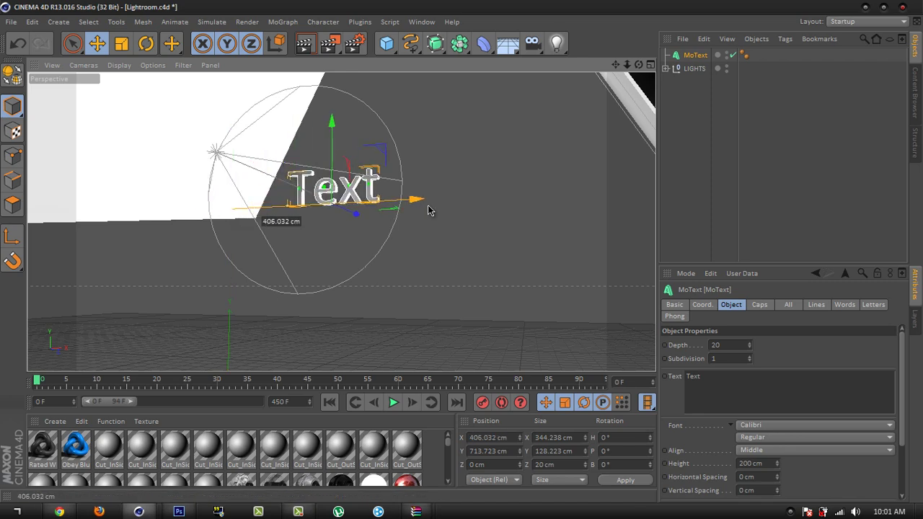
{"action": "scroll", "coordinate": [461, 238], "scroll_direction": "up", "scroll_amount": 5}
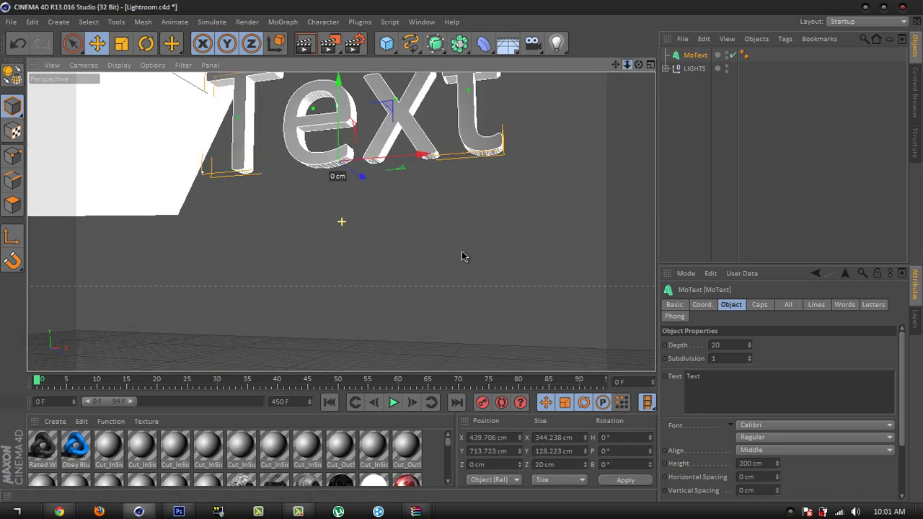
{"action": "left_click_drag", "start_coordinate": [337, 87], "coordinate": [336, 194]}
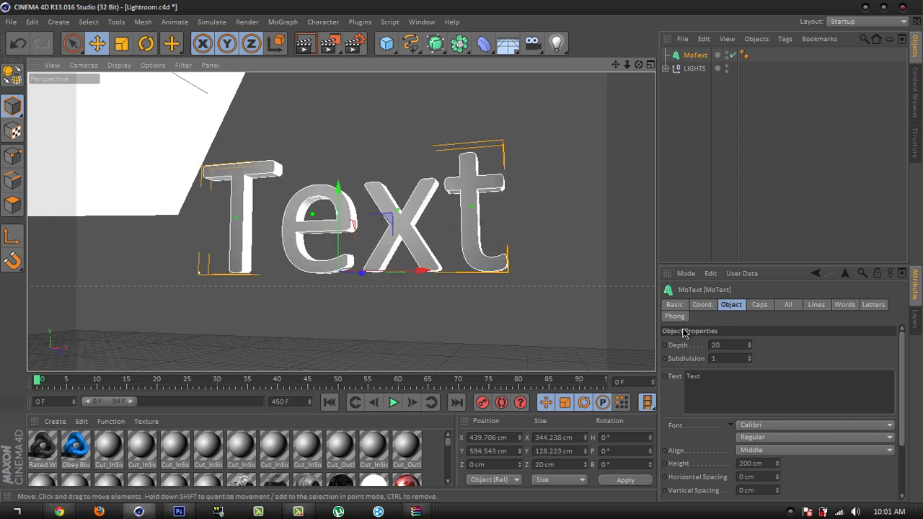
{"action": "left_click_drag", "start_coordinate": [429, 273], "coordinate": [416, 273]}
Step: Change the MoText wording to DSQ and set its depth to 100
{"action": "double_click", "coordinate": [696, 395]}
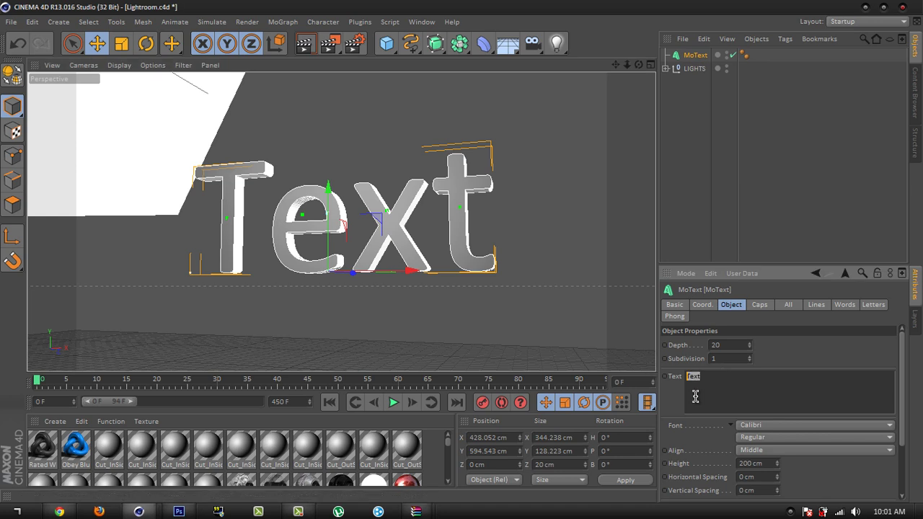
{"action": "type", "text": "DSO"}
{"action": "left_click", "coordinate": [728, 345]}
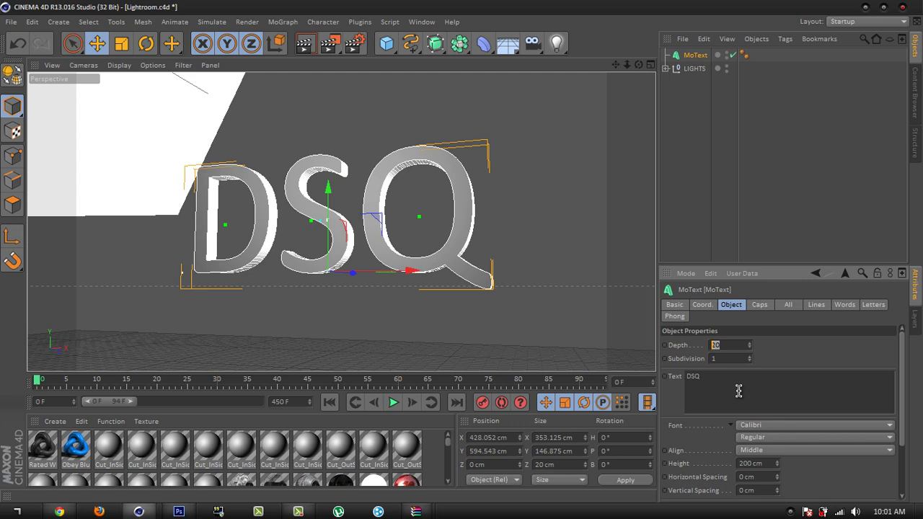
{"action": "type", "text": "100"}
{"action": "key", "text": "Return"}
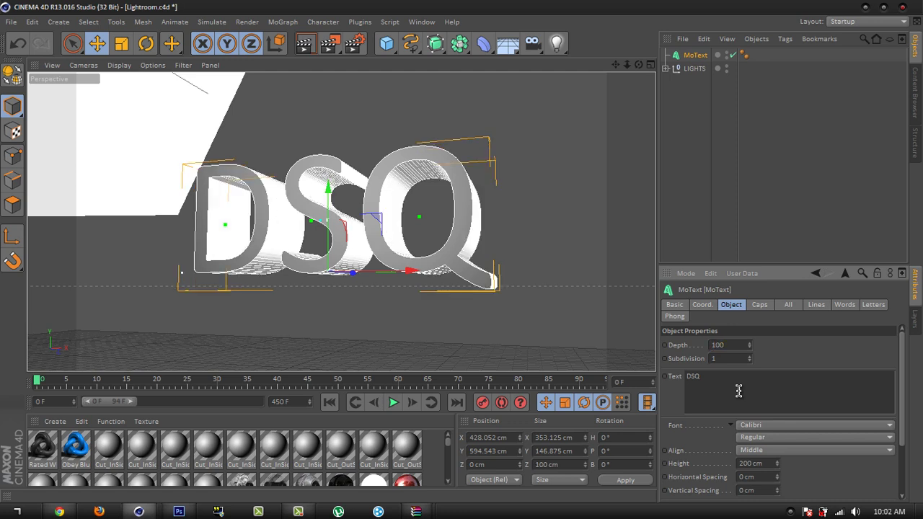
Step: Set the DSQ text's font to Bebas and lower the text to about Y 555 cm
{"action": "left_click", "coordinate": [752, 426]}
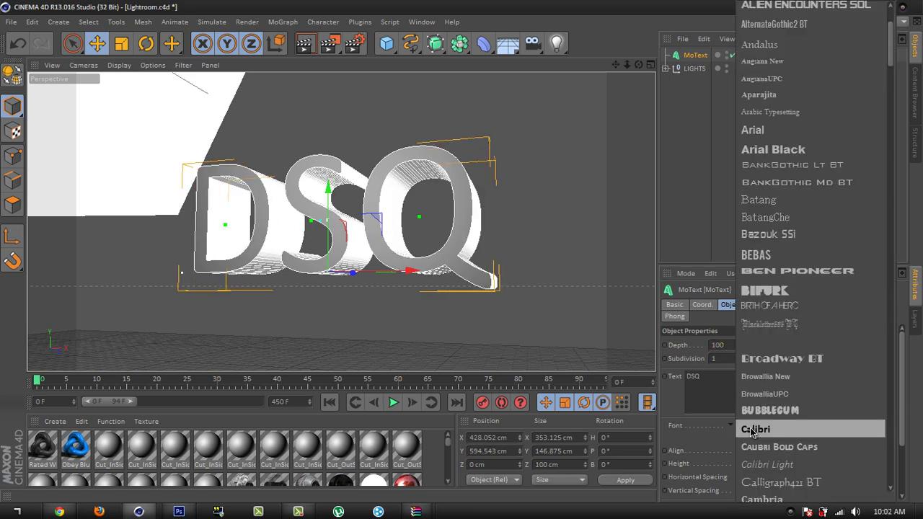
{"action": "left_click", "coordinate": [781, 256]}
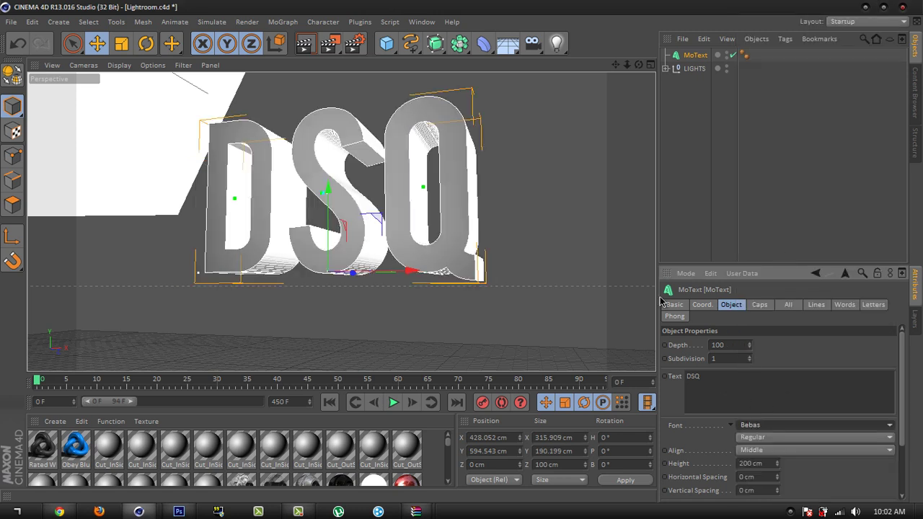
{"action": "left_click_drag", "start_coordinate": [330, 191], "coordinate": [318, 230]}
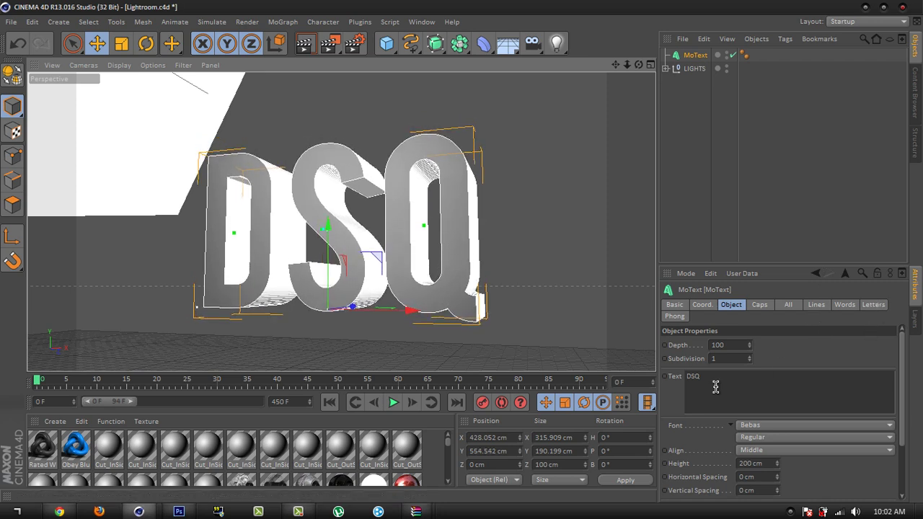
Step: Set both the start and end caps of the DSQ text to Fillet Cap
{"action": "left_click", "coordinate": [761, 306]}
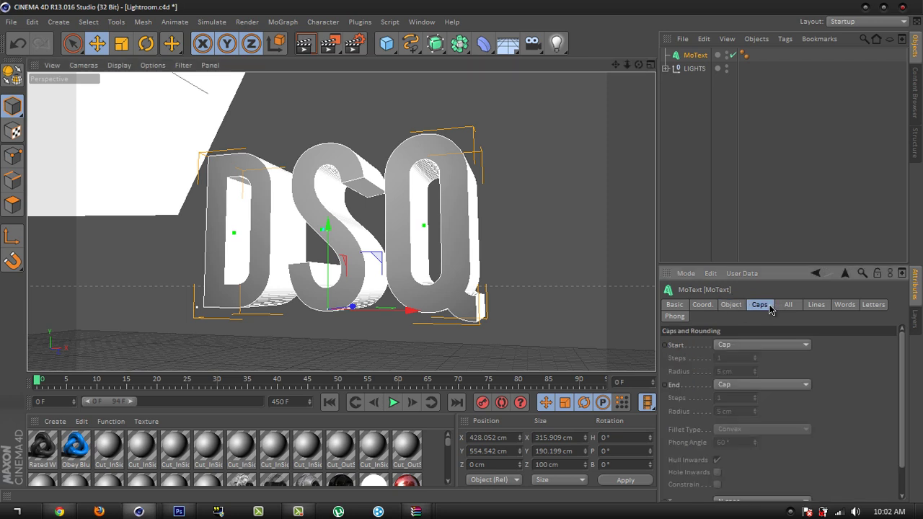
{"action": "left_click", "coordinate": [738, 345]}
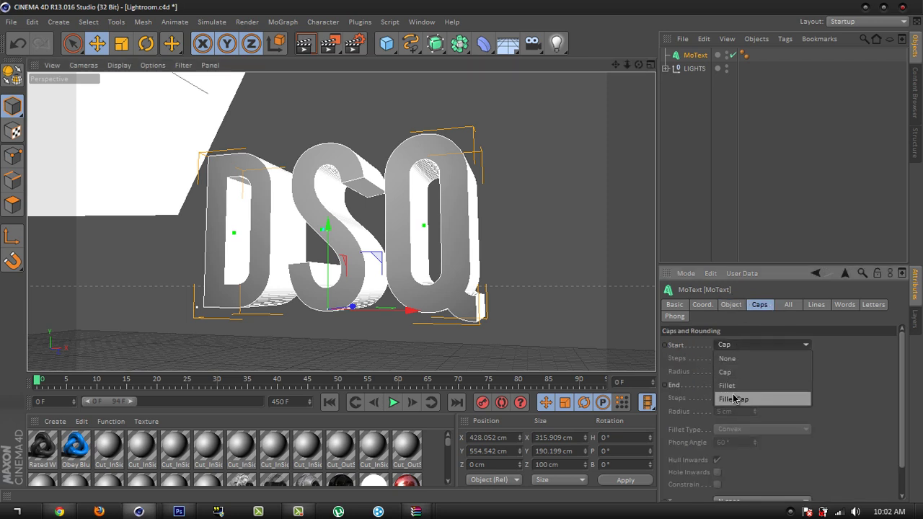
{"action": "left_click", "coordinate": [733, 398]}
{"action": "left_click", "coordinate": [738, 385]}
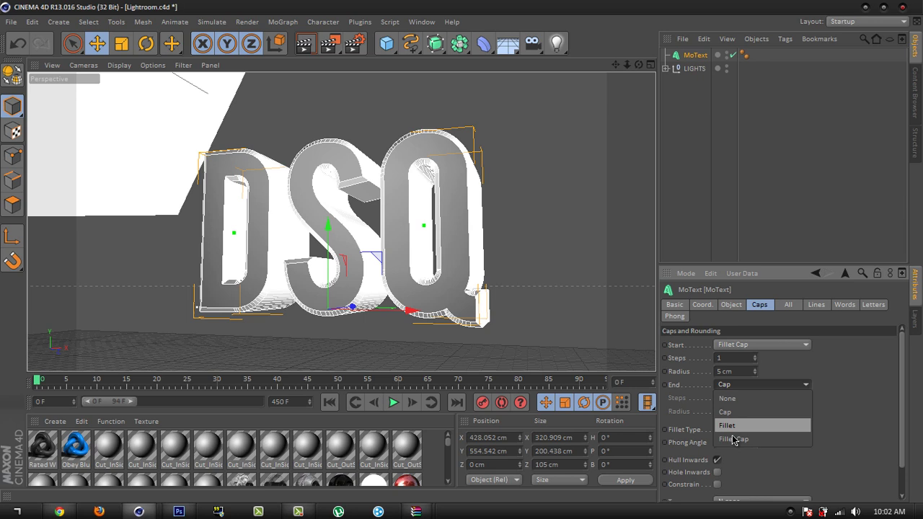
{"action": "left_click", "coordinate": [727, 437]}
Step: Set the start and end fillet radius of the DSQ text to 2 cm
{"action": "left_click", "coordinate": [747, 371]}
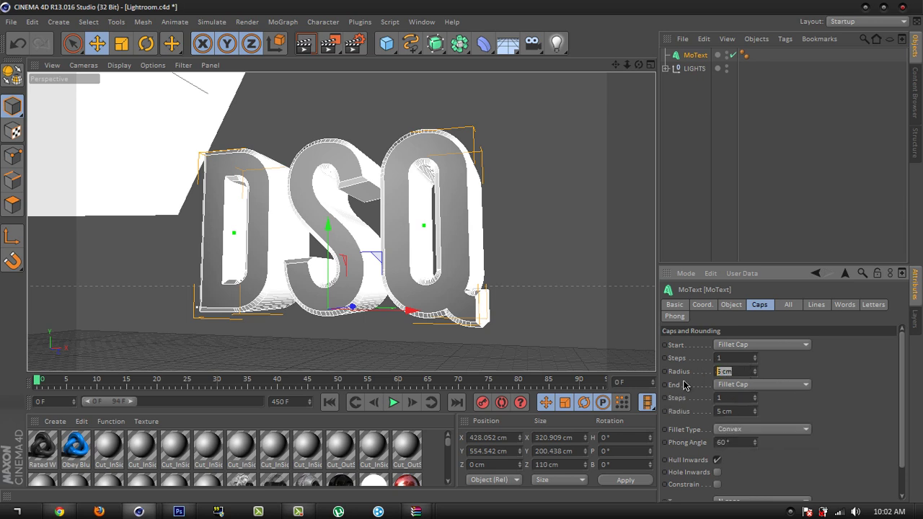
{"action": "type", "text": "2"}
{"action": "key", "text": "Tab"}
{"action": "left_click", "coordinate": [700, 171]}
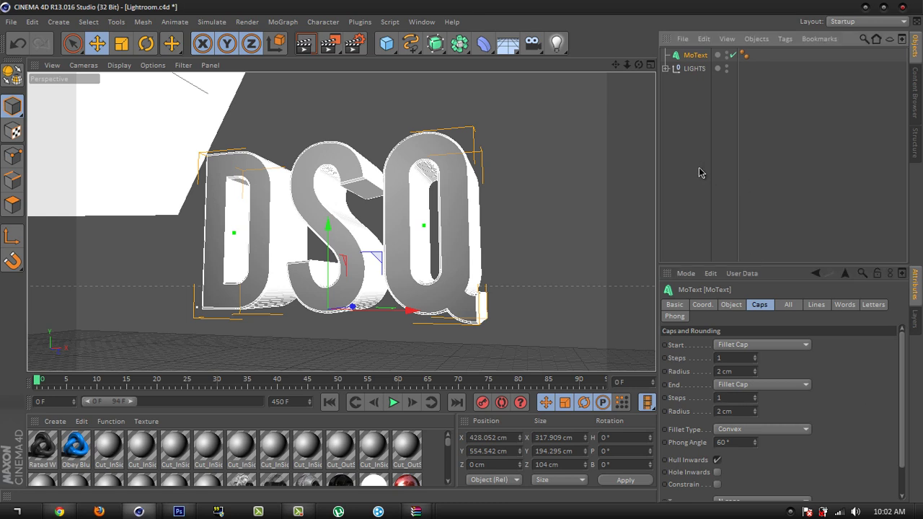
Step: Duplicate the DSQ MoText object and set the copy's start and end fillet radius to 4 cm
{"action": "left_click", "coordinate": [695, 55]}
{"action": "key", "text": "ctrl+v"}
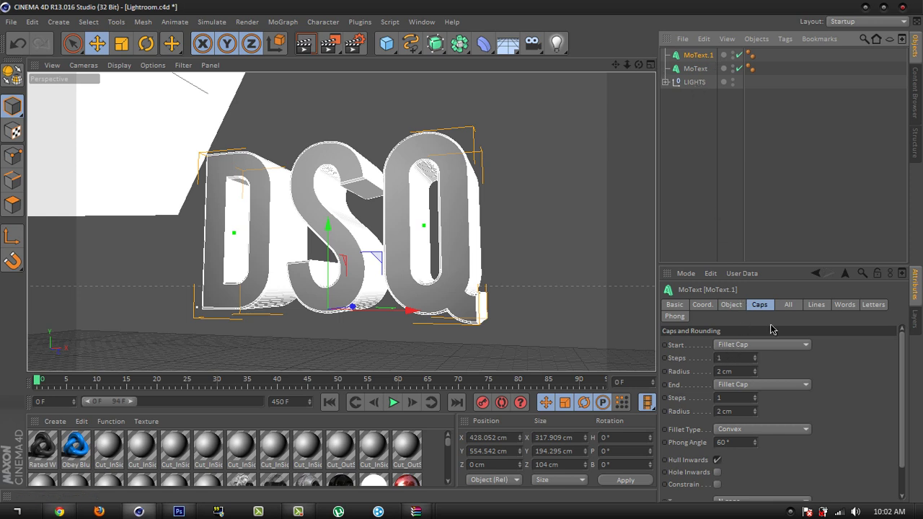
{"action": "left_click", "coordinate": [745, 371]}
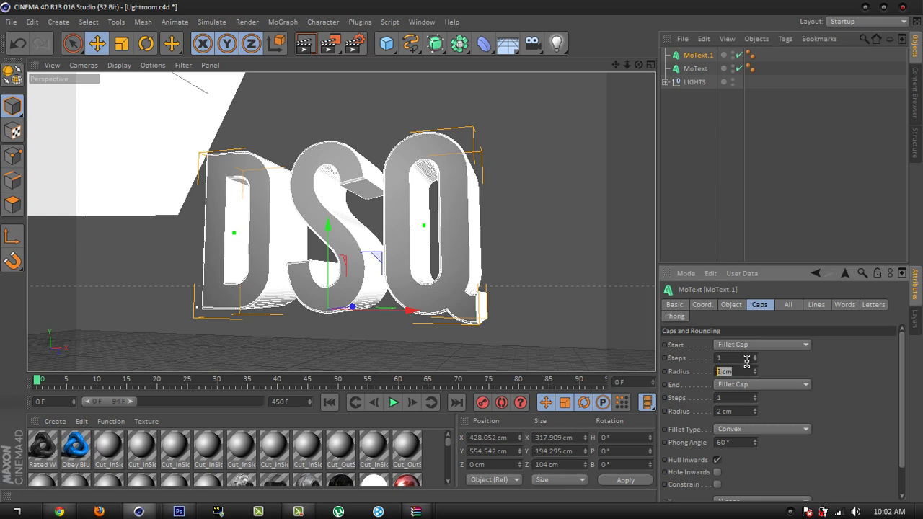
{"action": "type", "text": "4"}
{"action": "left_click", "coordinate": [737, 411]}
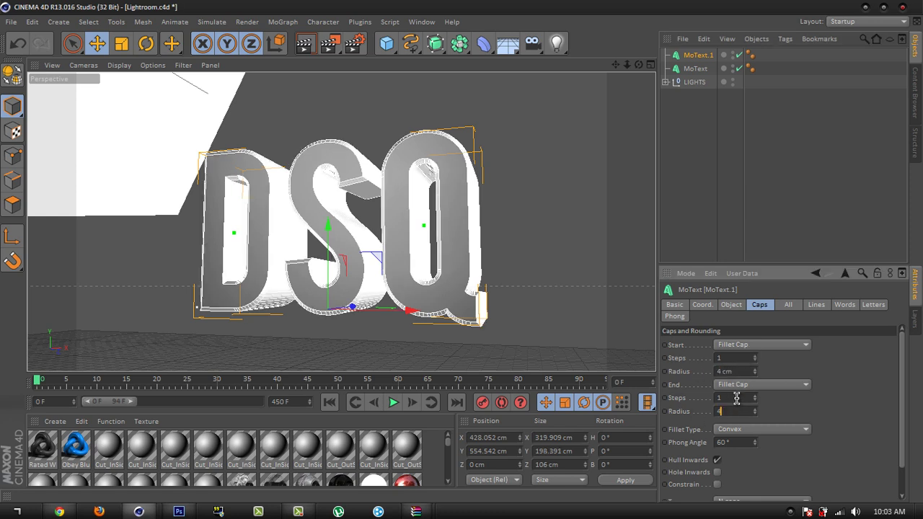
{"action": "type", "text": "4"}
{"action": "left_click", "coordinate": [735, 398]}
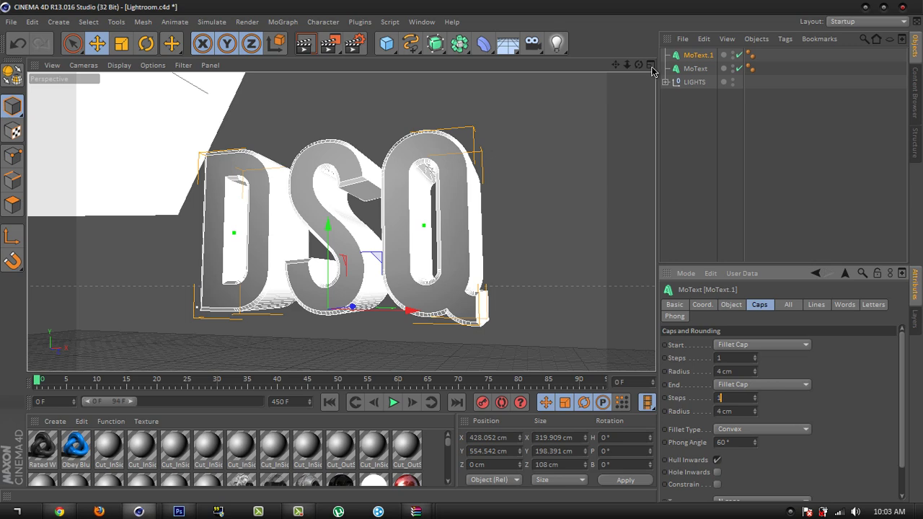
Step: Move the duplicated text back along Z to about 7 cm in the Top view, behind the original text's face
{"action": "left_click", "coordinate": [652, 68]}
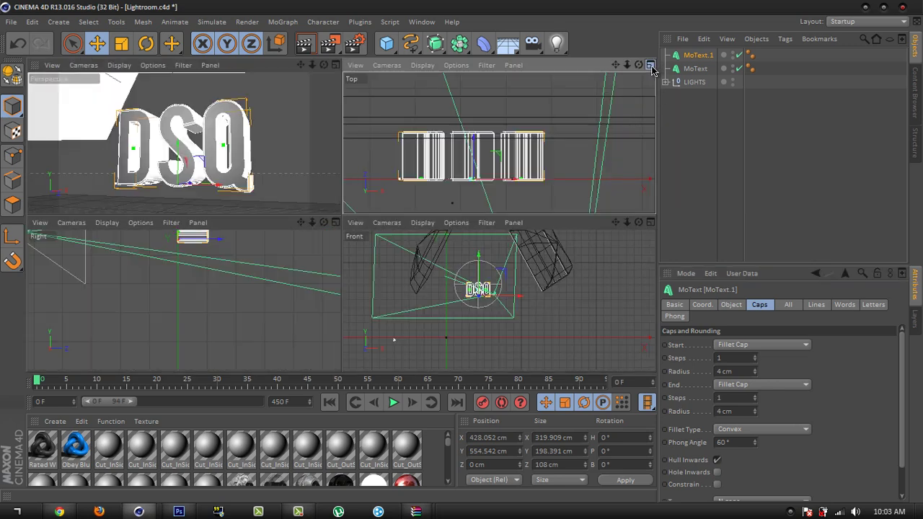
{"action": "left_click", "coordinate": [651, 65]}
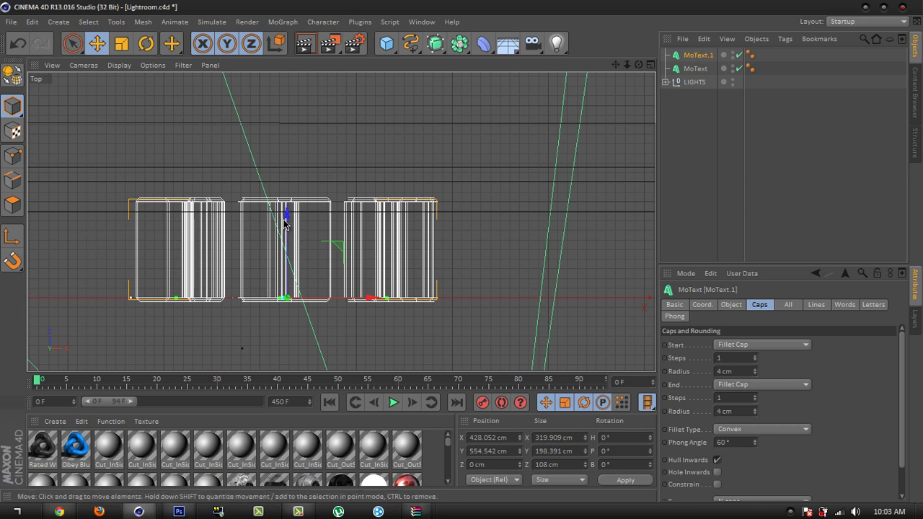
{"action": "left_click_drag", "start_coordinate": [286, 224], "coordinate": [276, 215]}
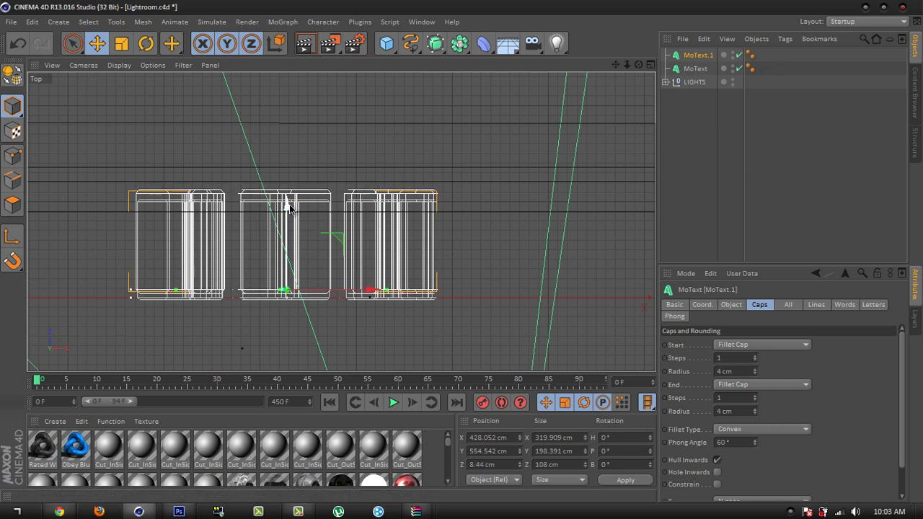
{"action": "left_click_drag", "start_coordinate": [285, 209], "coordinate": [286, 211]}
{"action": "left_click", "coordinate": [650, 65]}
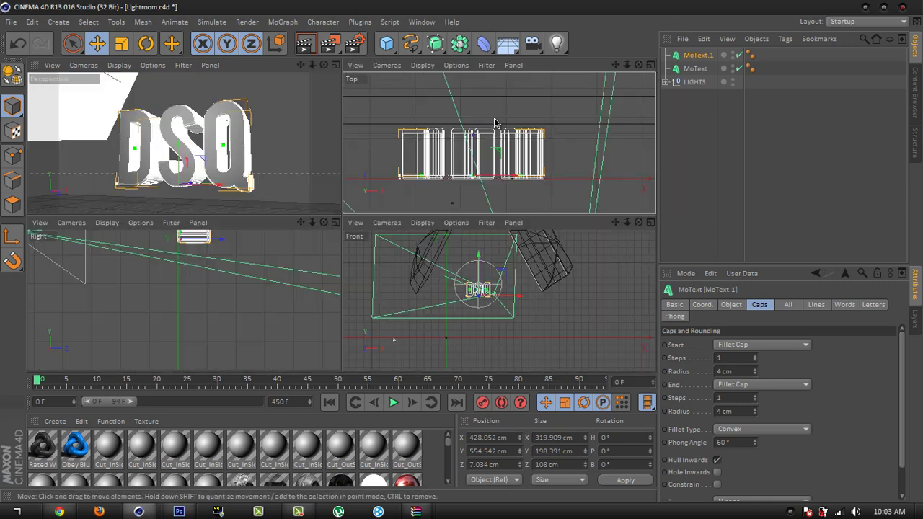
{"action": "left_click", "coordinate": [334, 65]}
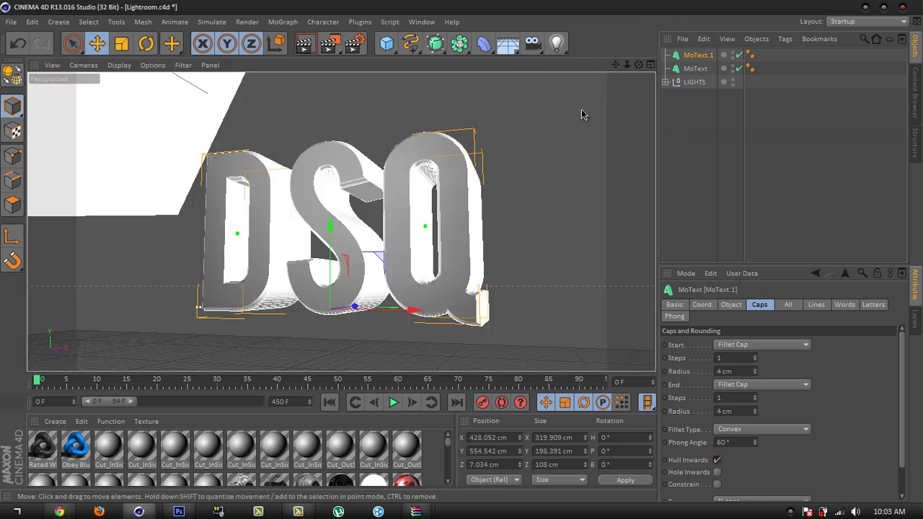
{"action": "left_click", "coordinate": [569, 268]}
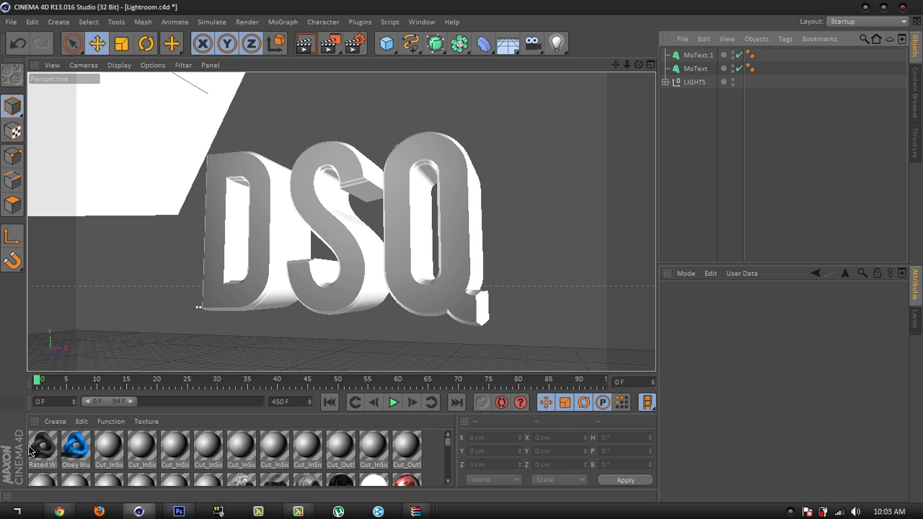
Step: Apply the Rated White material to the original MoText object
{"action": "left_click", "coordinate": [256, 246]}
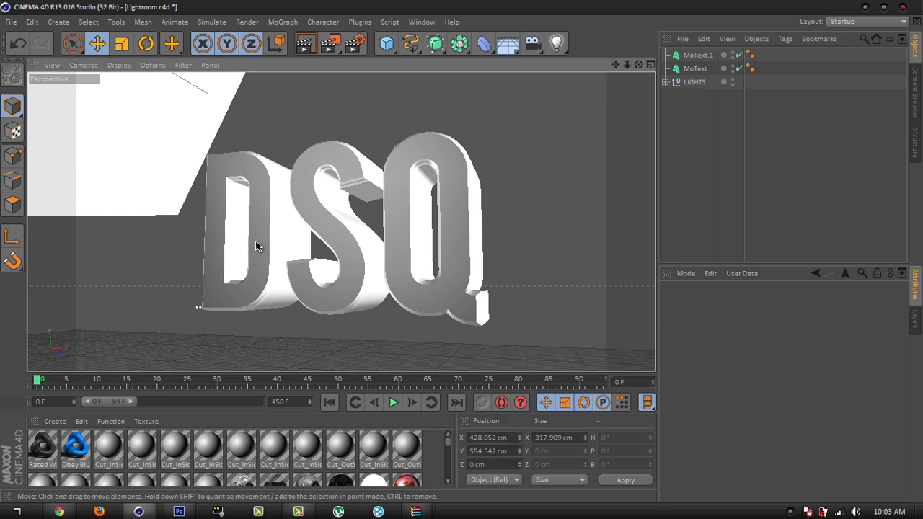
{"action": "left_click", "coordinate": [43, 445]}
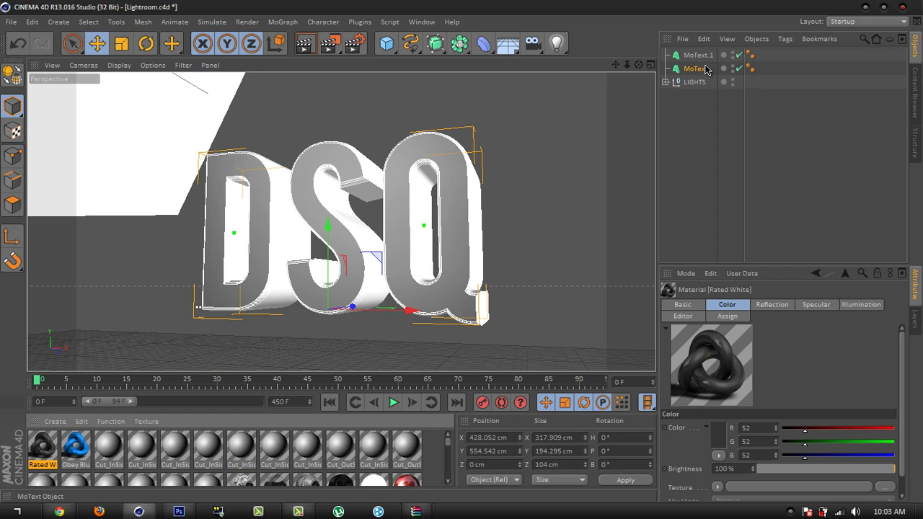
{"action": "left_click_drag", "start_coordinate": [41, 449], "coordinate": [703, 69]}
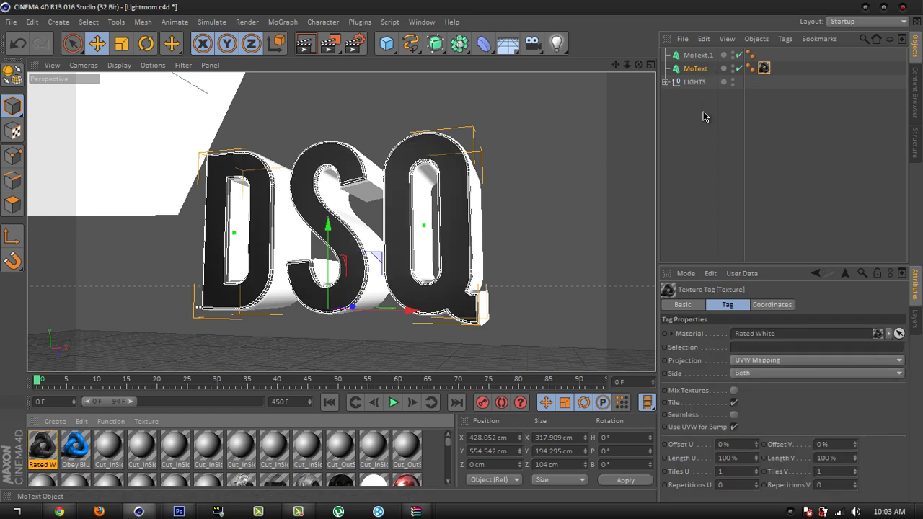
{"action": "left_click", "coordinate": [613, 138]}
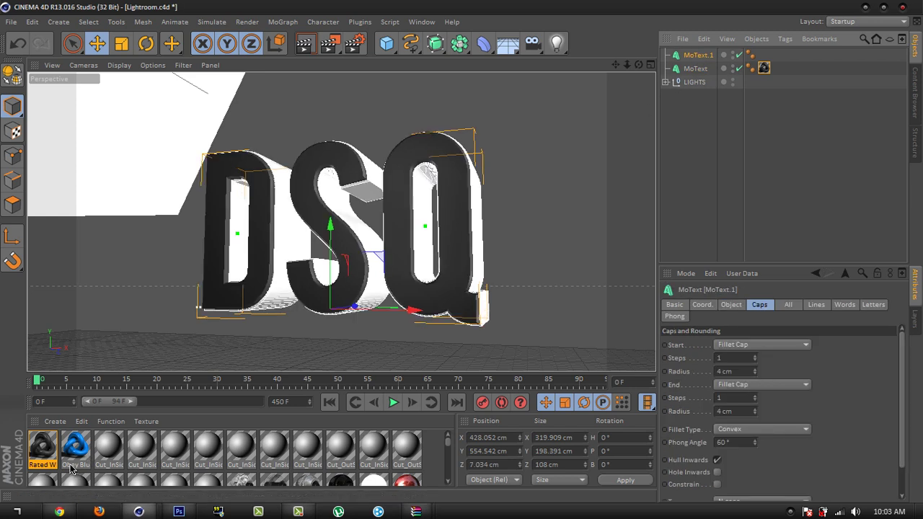
Step: Apply the Obey Blue material to the duplicated text, MoText.1
{"action": "left_click", "coordinate": [78, 448]}
{"action": "left_click_drag", "start_coordinate": [75, 448], "coordinate": [703, 56]}
{"action": "left_click", "coordinate": [728, 158]}
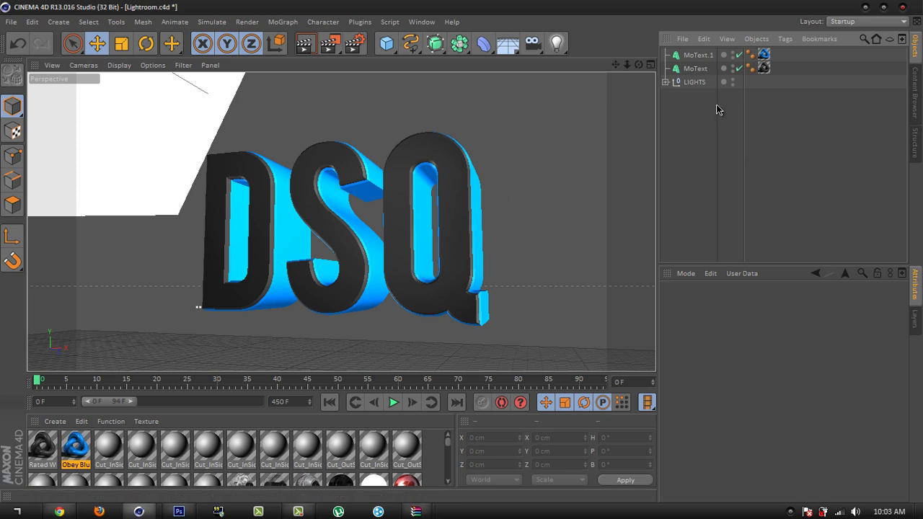
Step: Review the colour settings of the Obey Blue material in the Material Editor
{"action": "left_click_drag", "start_coordinate": [467, 258], "coordinate": [464, 258], "text": "alt"}
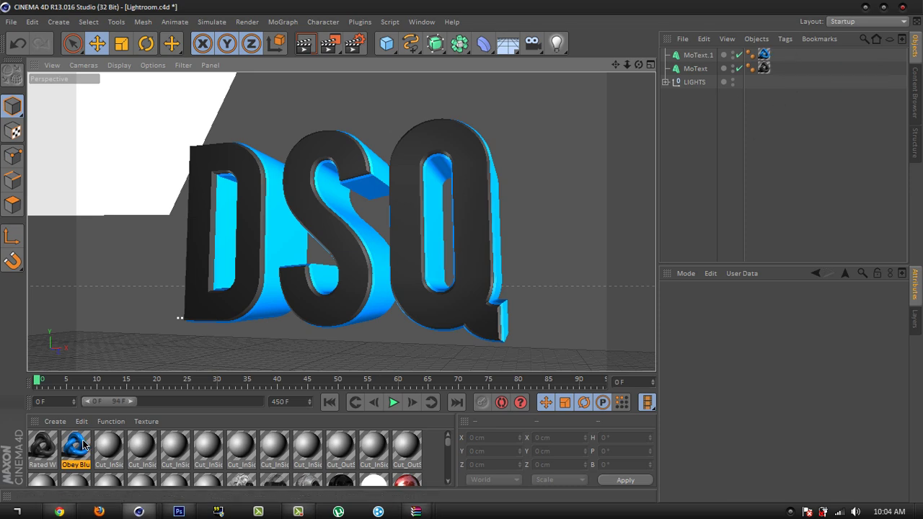
{"action": "double_click", "coordinate": [83, 444]}
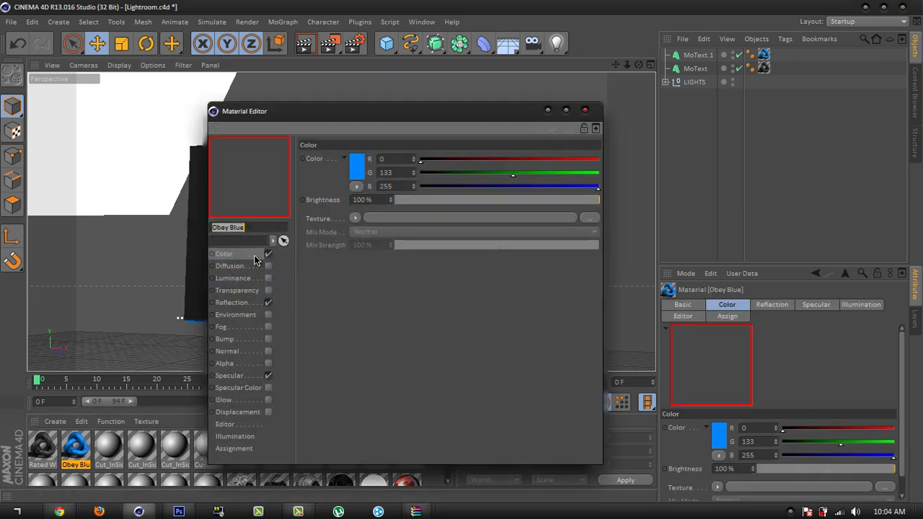
{"action": "left_click", "coordinate": [585, 110]}
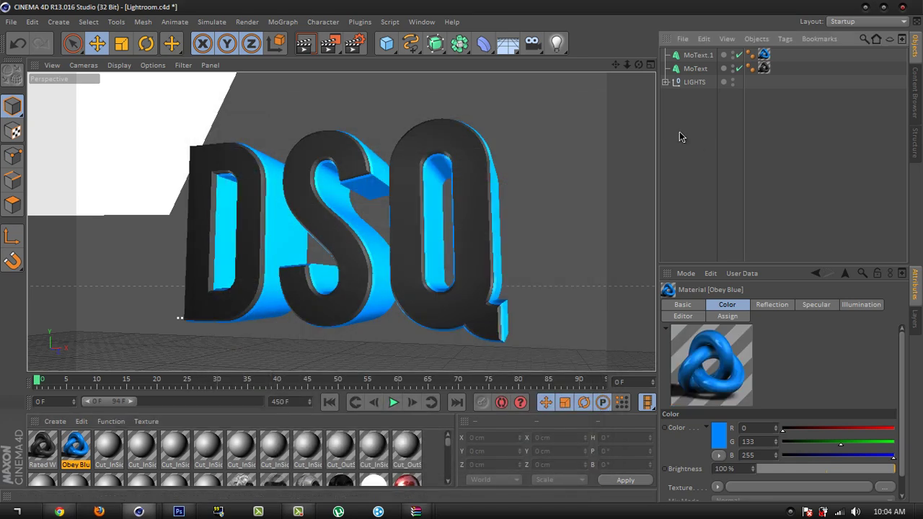
Step: Break both DSQ text objects into 30 random pieces with the Thrausi plugin
{"action": "left_click", "coordinate": [698, 56]}
{"action": "left_click", "coordinate": [697, 70], "text": "ctrl"}
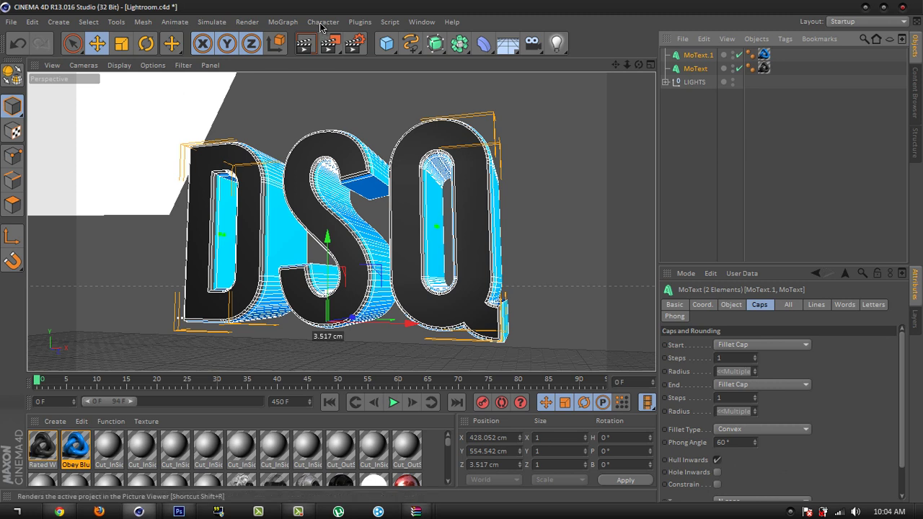
{"action": "left_click", "coordinate": [360, 22]}
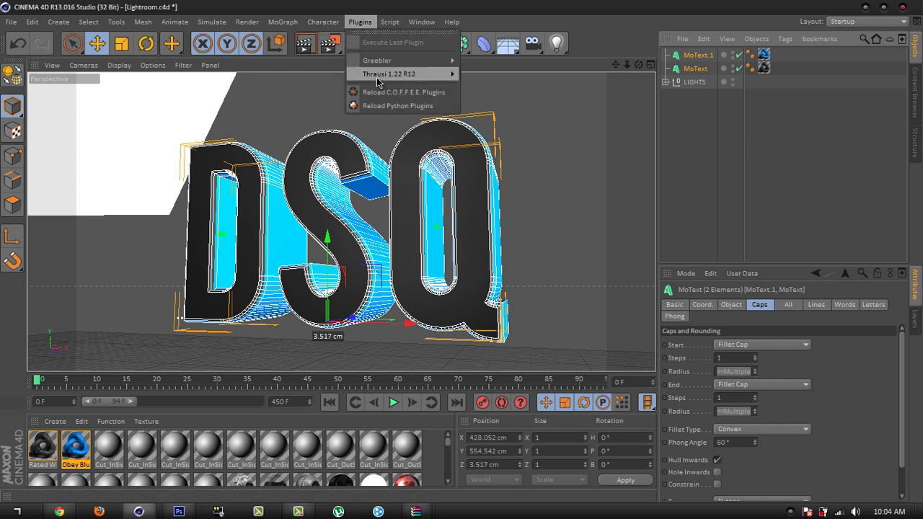
{"action": "mouse_move", "coordinate": [380, 75]}
{"action": "left_click", "coordinate": [472, 78]}
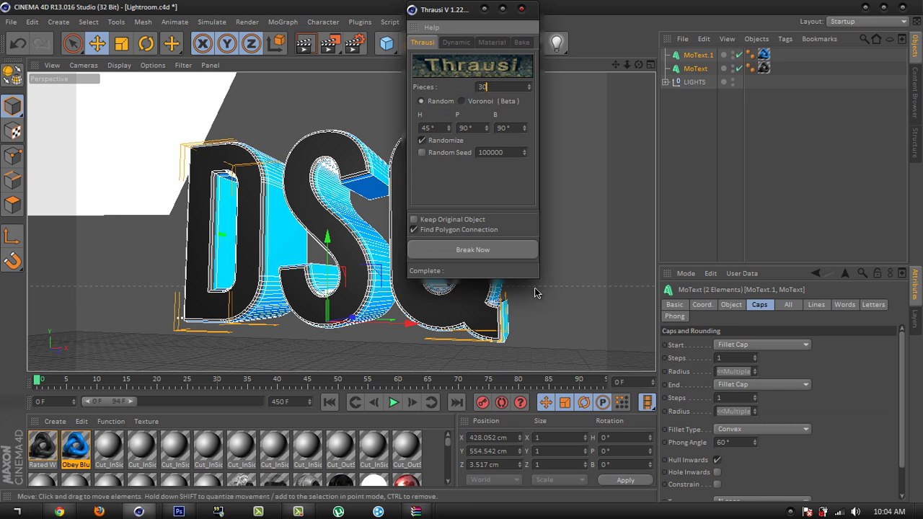
{"action": "left_click", "coordinate": [506, 255]}
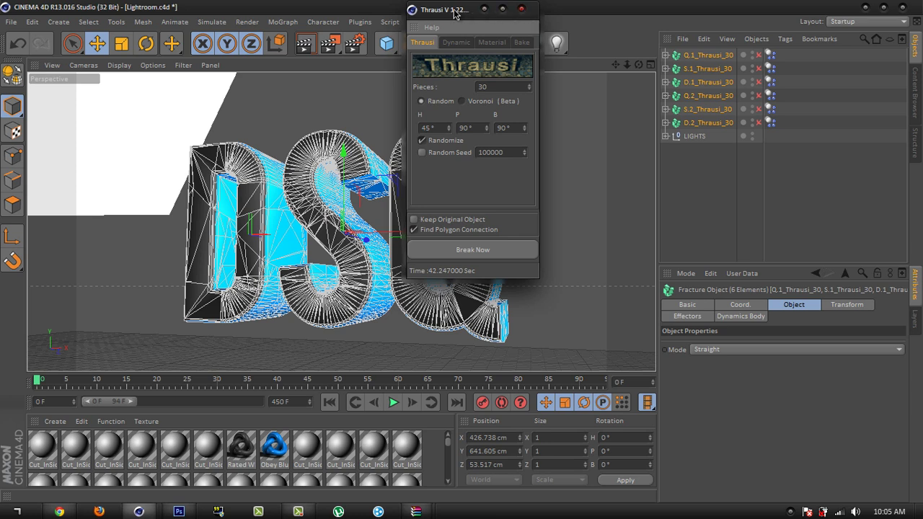
{"action": "left_click", "coordinate": [523, 10]}
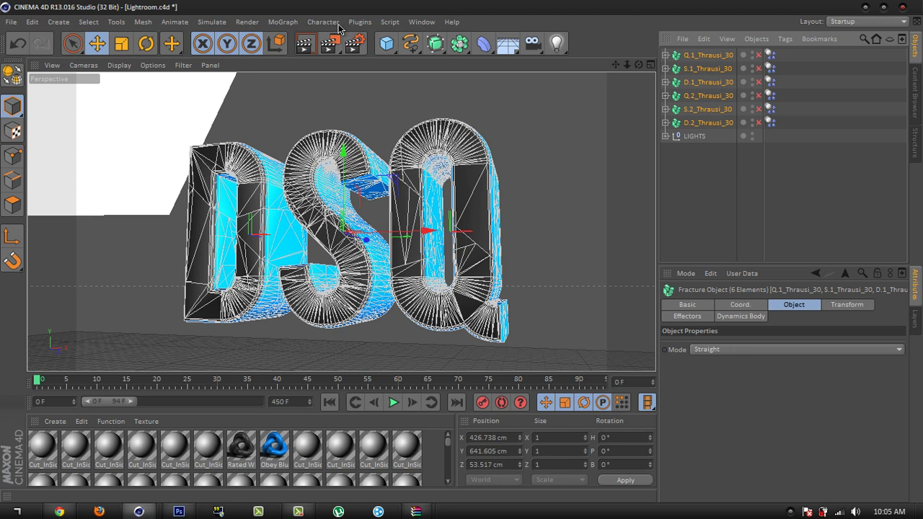
Step: Add a Greebler object and nest all six Thrausi-fractured letter objects inside it
{"action": "left_click", "coordinate": [360, 22]}
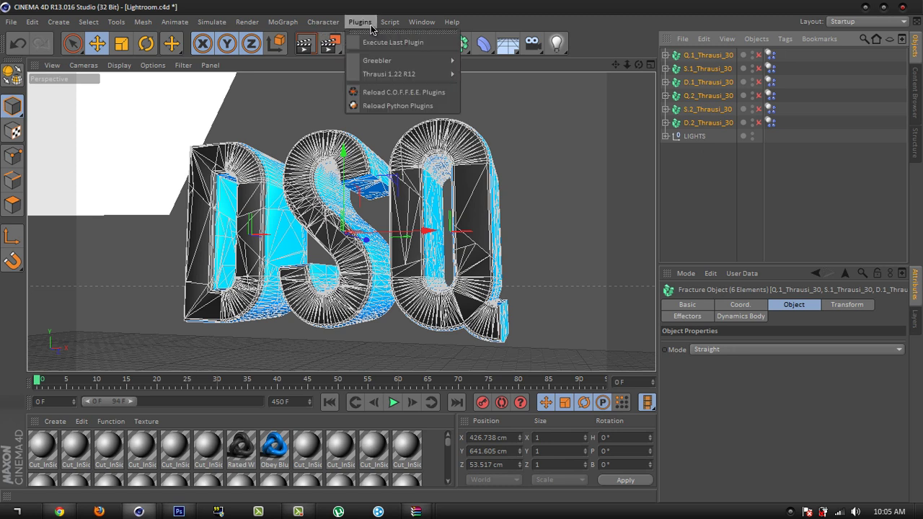
{"action": "mouse_move", "coordinate": [393, 61]}
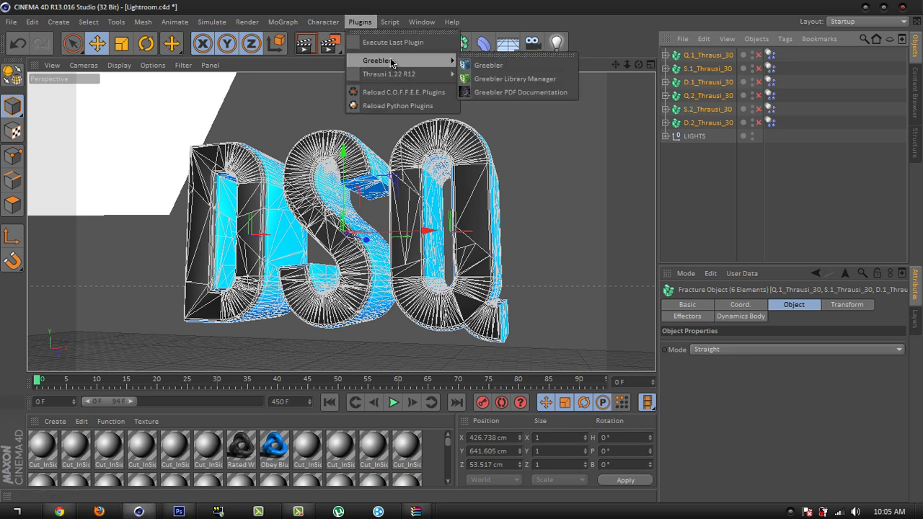
{"action": "left_click", "coordinate": [505, 67]}
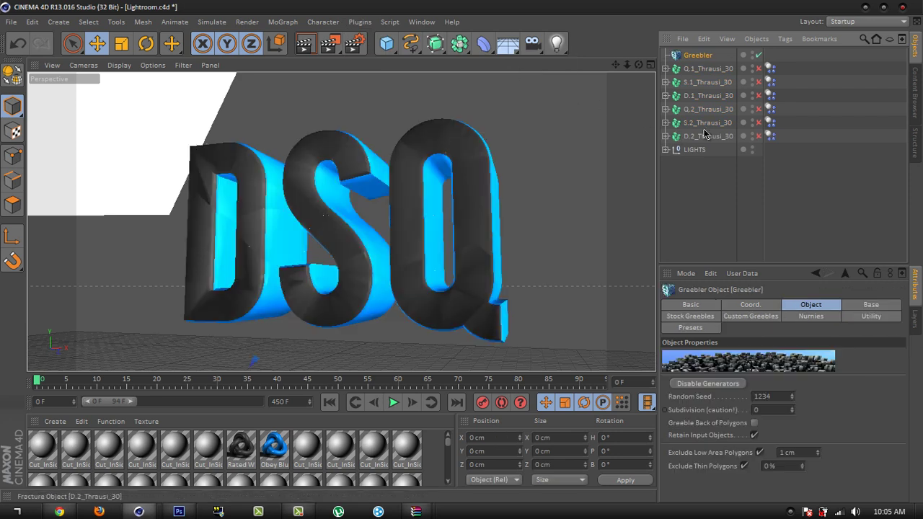
{"action": "left_click", "coordinate": [709, 70]}
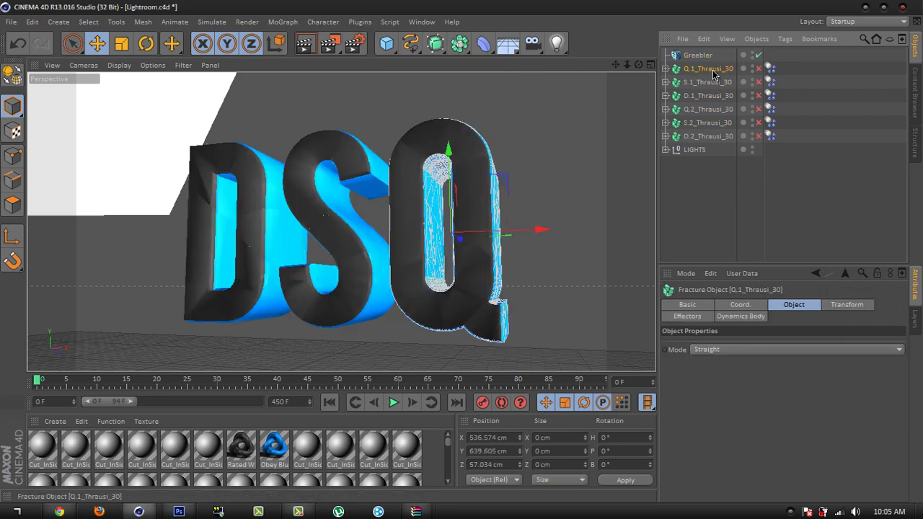
{"action": "left_click", "coordinate": [709, 136], "text": "shift"}
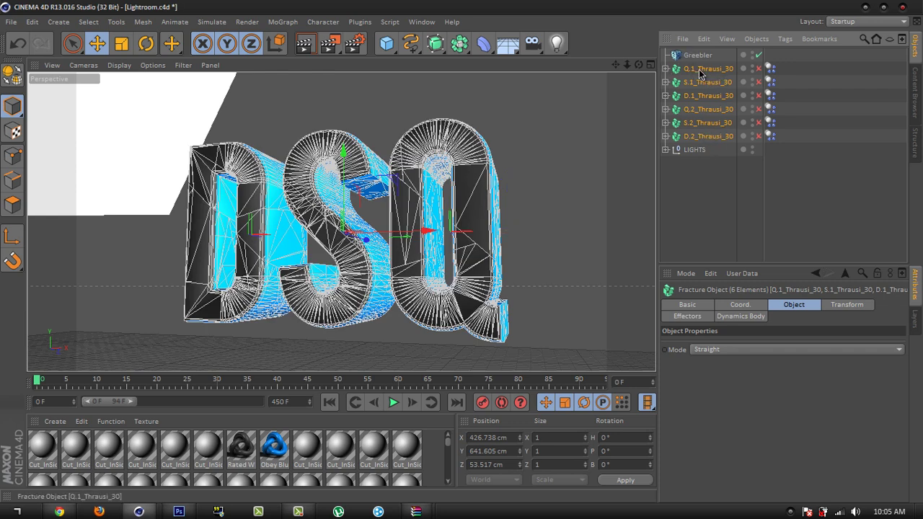
{"action": "left_click_drag", "start_coordinate": [700, 73], "coordinate": [697, 56]}
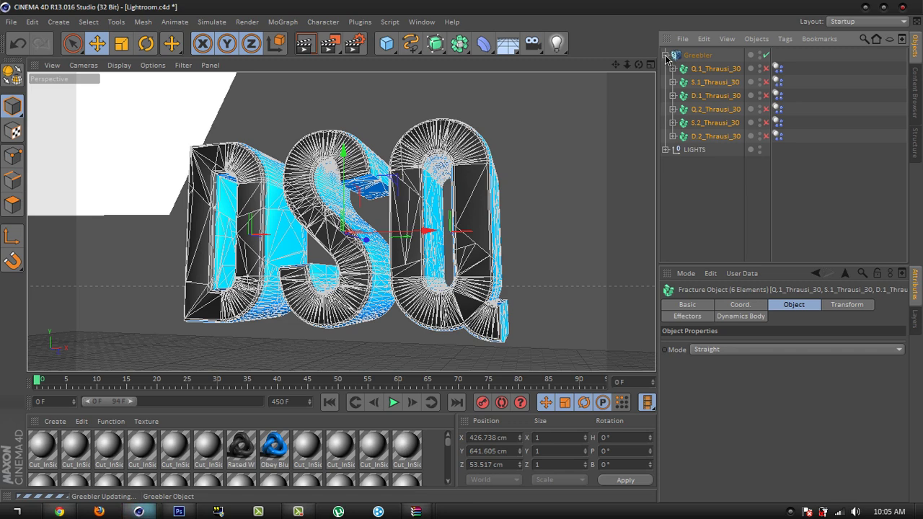
{"action": "left_click", "coordinate": [665, 56]}
{"action": "left_click", "coordinate": [696, 56]}
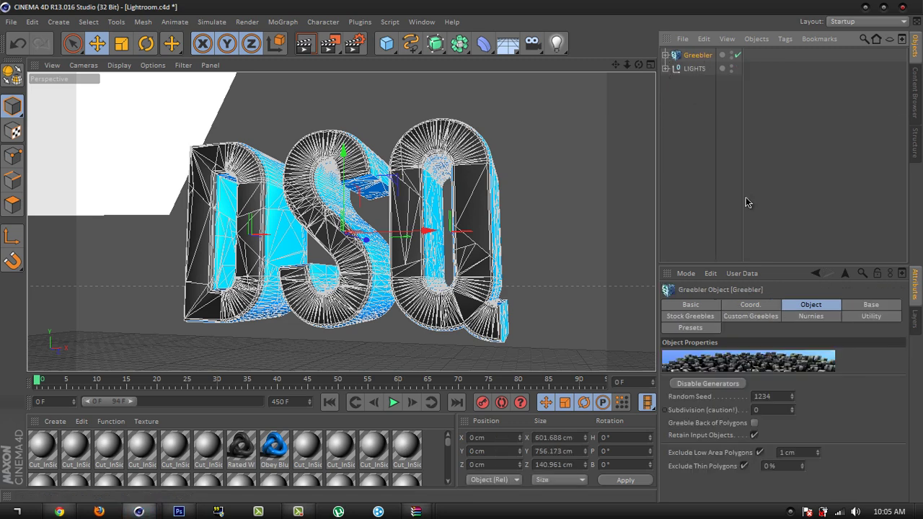
Step: Turn off the Greebler's stock greeble generation and enable greebling on the back of polygons
{"action": "left_click", "coordinate": [691, 317]}
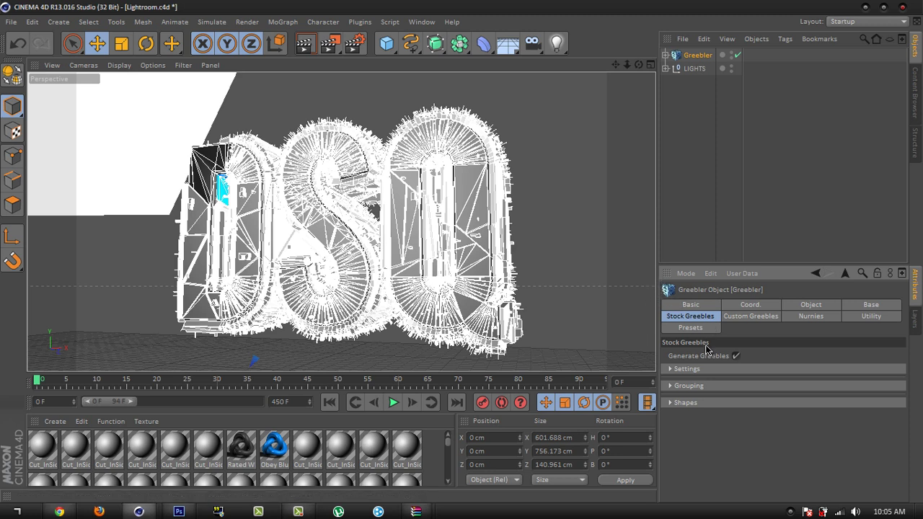
{"action": "left_click", "coordinate": [735, 357]}
{"action": "left_click", "coordinate": [828, 306]}
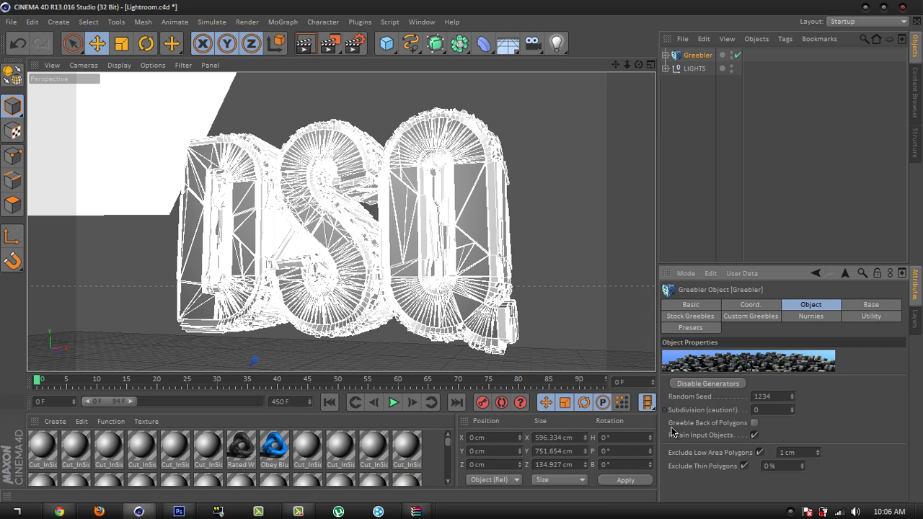
{"action": "left_click", "coordinate": [754, 434]}
{"action": "left_click", "coordinate": [754, 422]}
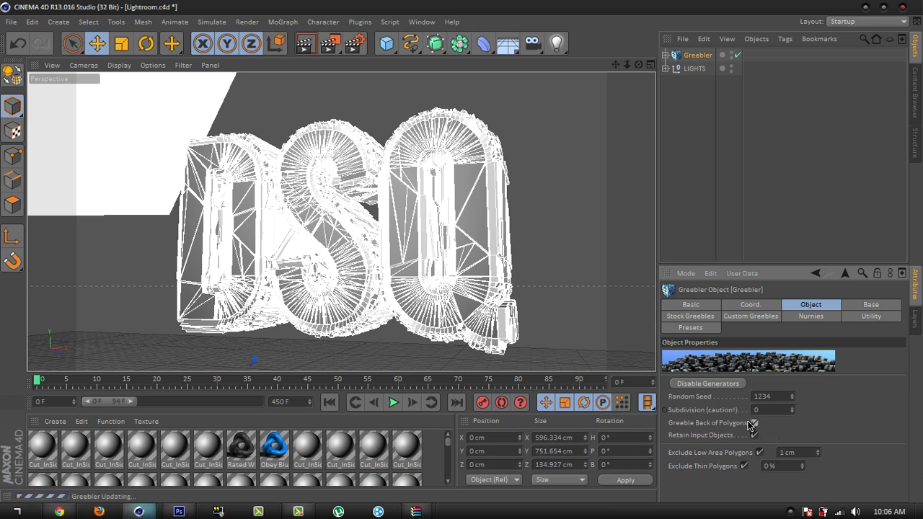
Step: Set the Greebler base's minimum height to 2 cm and reduce its maximum height
{"action": "left_click", "coordinate": [867, 306]}
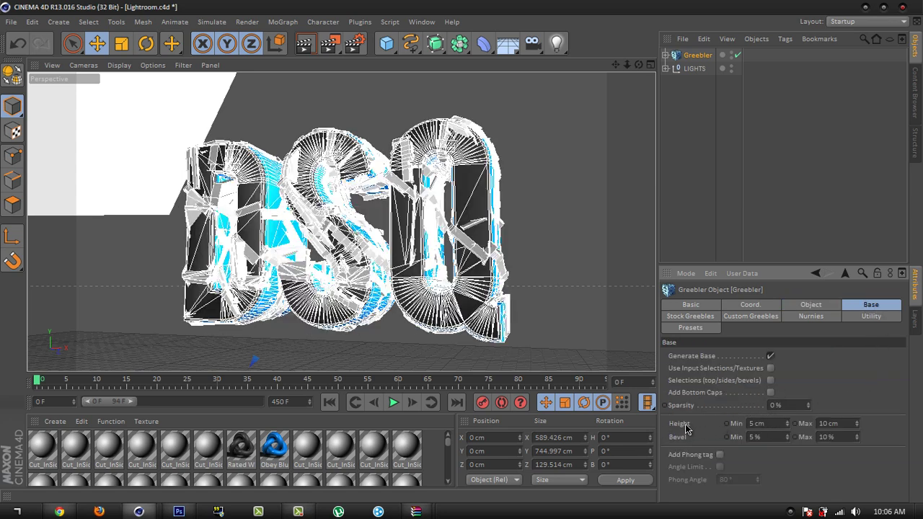
{"action": "double_click", "coordinate": [773, 424]}
{"action": "type", "text": "2"}
{"action": "left_click", "coordinate": [842, 424]}
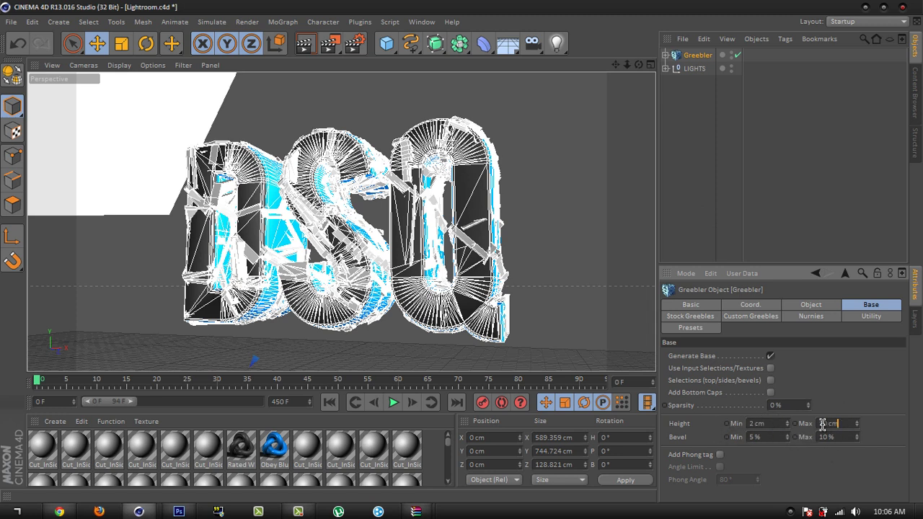
Step: Deselect the Greebler and frame the DSQ letters slightly closer in the perspective view
{"action": "left_click", "coordinate": [707, 170]}
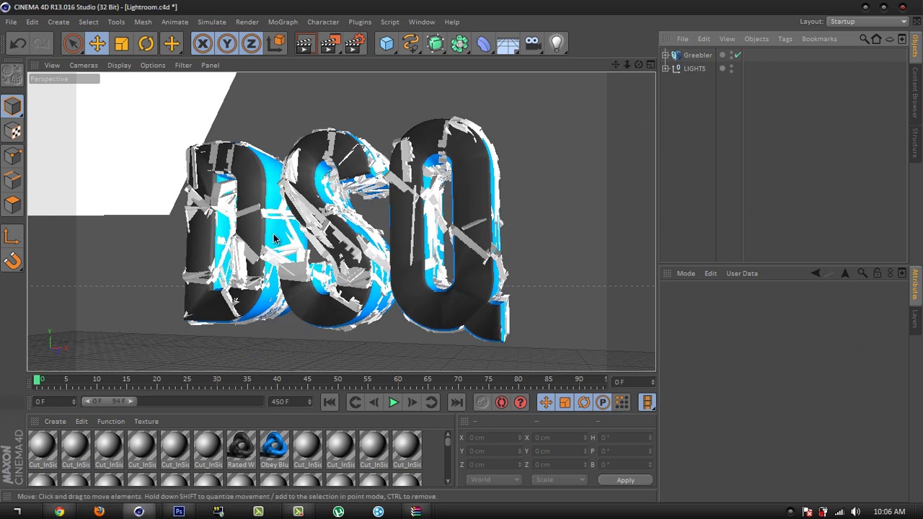
{"action": "left_click", "coordinate": [626, 65]}
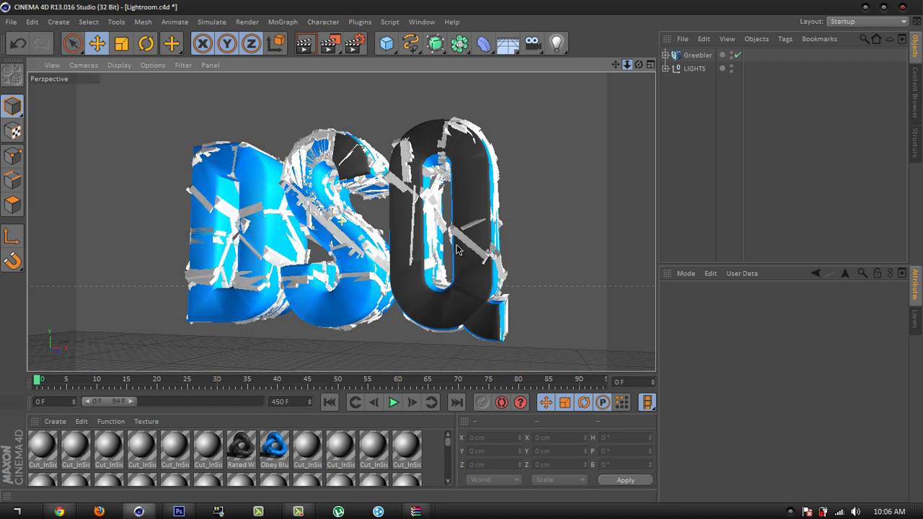
{"action": "left_click_drag", "start_coordinate": [457, 251], "coordinate": [460, 255], "text": "alt"}
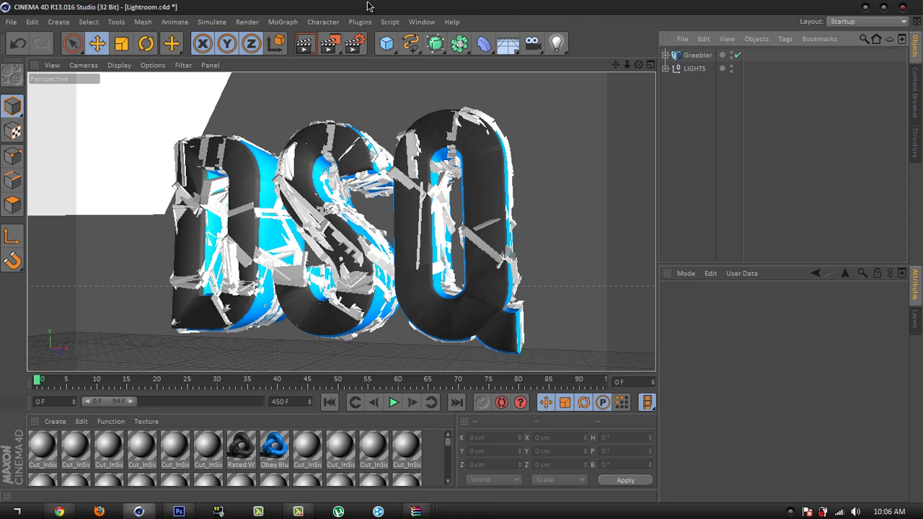
Step: Open the render settings and choose Best as the anti-aliasing mode
{"action": "left_click", "coordinate": [357, 46]}
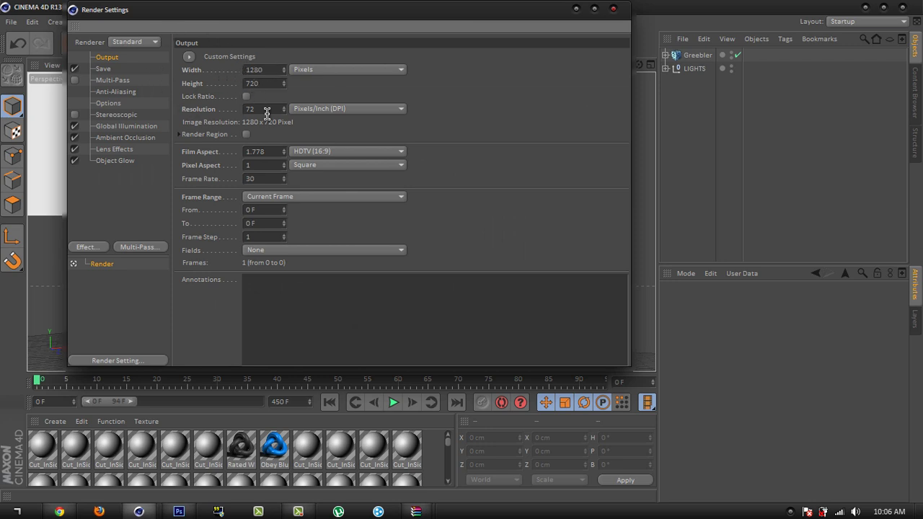
{"action": "left_click", "coordinate": [126, 94]}
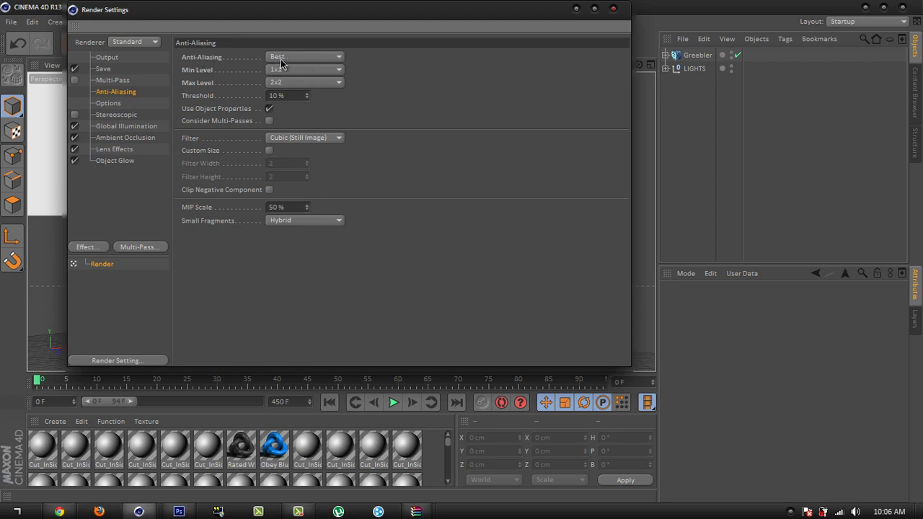
{"action": "left_click", "coordinate": [316, 57]}
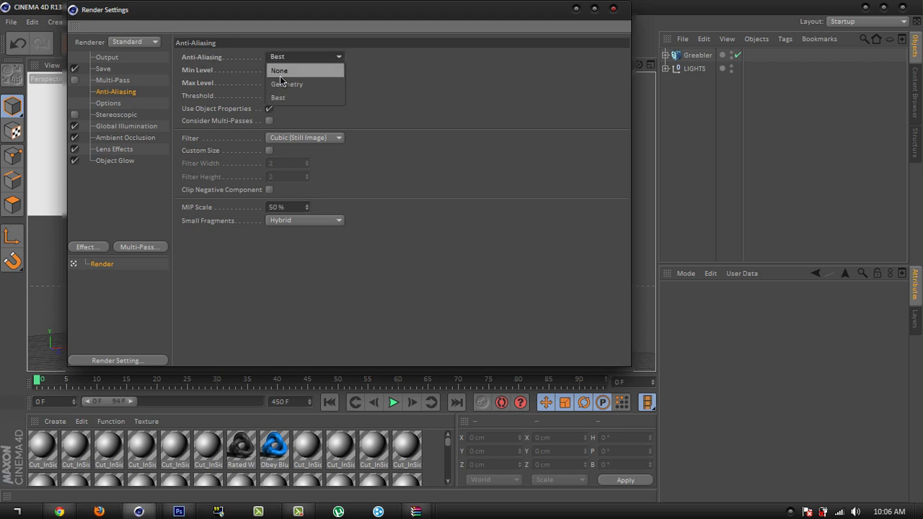
{"action": "left_click", "coordinate": [288, 104]}
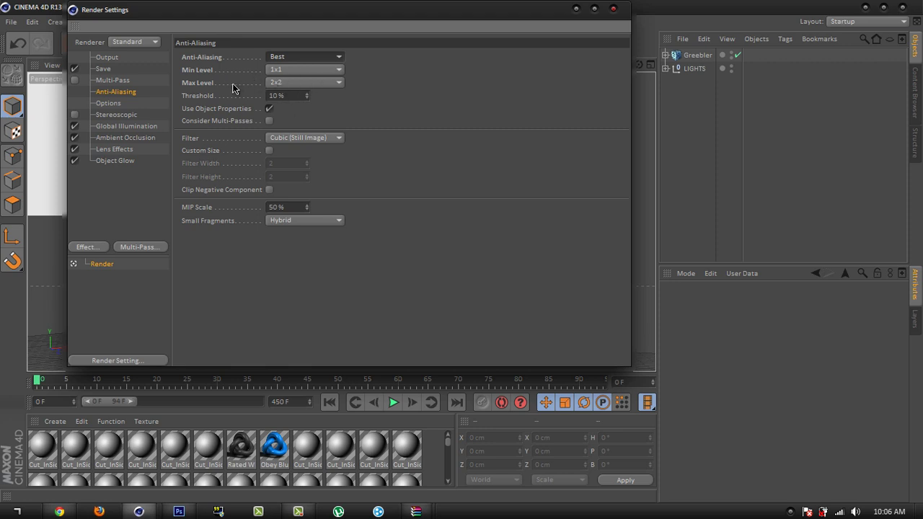
Step: Examine the anti-aliasing max level options and the Global Illumination irradiance cache settings
{"action": "left_click", "coordinate": [298, 81]}
{"action": "left_click", "coordinate": [292, 83]}
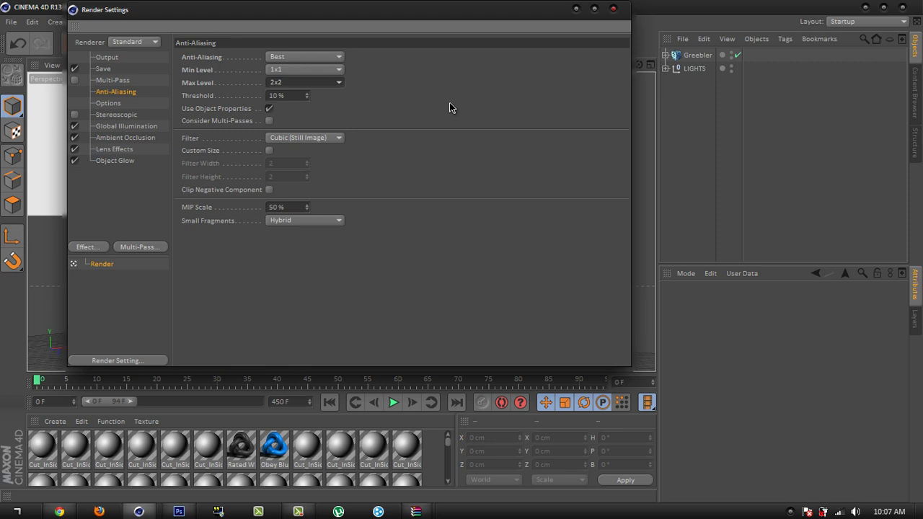
{"action": "left_click", "coordinate": [312, 82]}
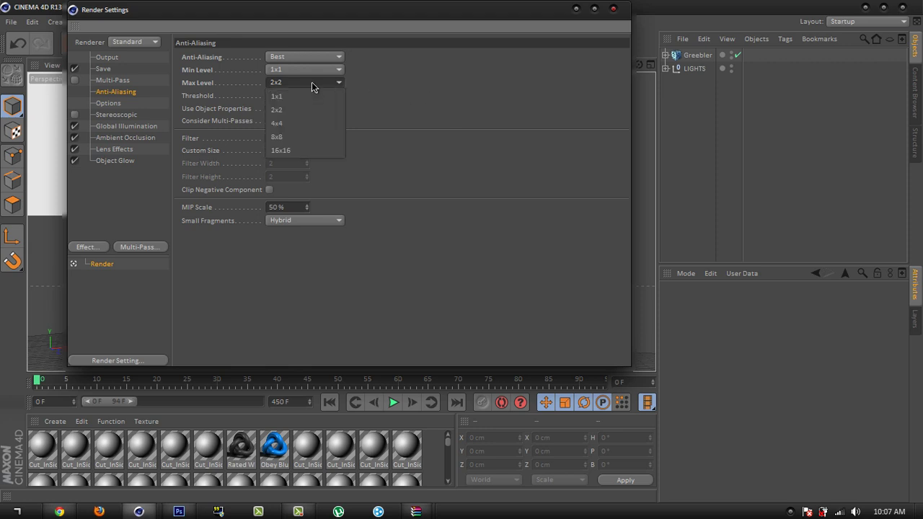
{"action": "left_click", "coordinate": [311, 82]}
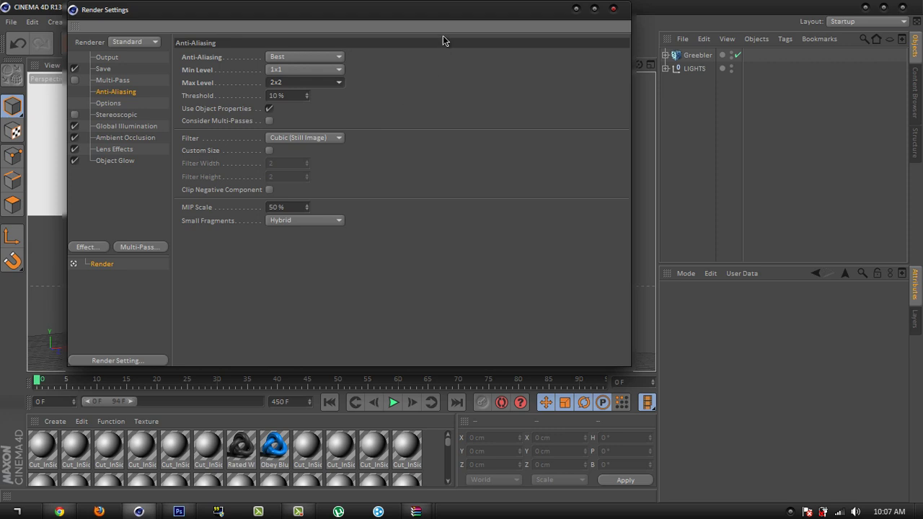
{"action": "left_click", "coordinate": [328, 84]}
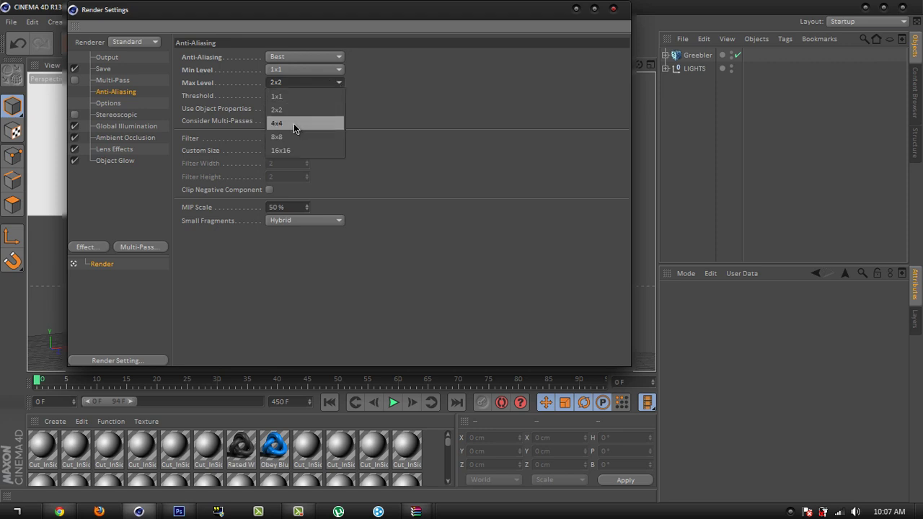
{"action": "left_click", "coordinate": [393, 125]}
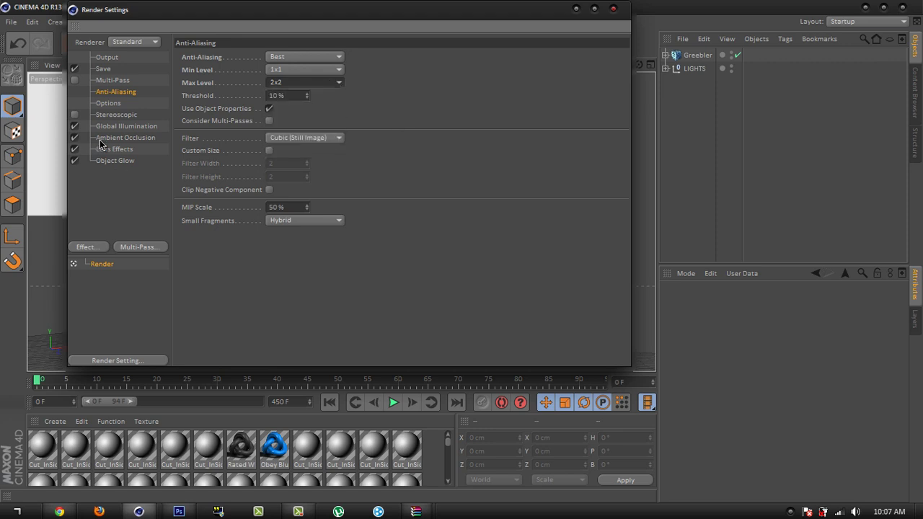
{"action": "left_click", "coordinate": [121, 127]}
{"action": "left_click", "coordinate": [284, 61]}
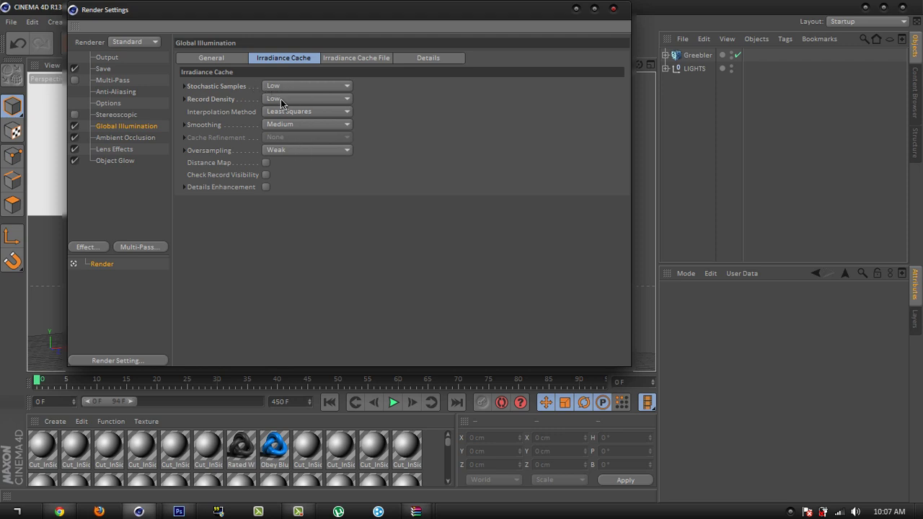
Step: Set the rendered image to save on the Desktop under the file name TEXT
{"action": "left_click", "coordinate": [109, 59]}
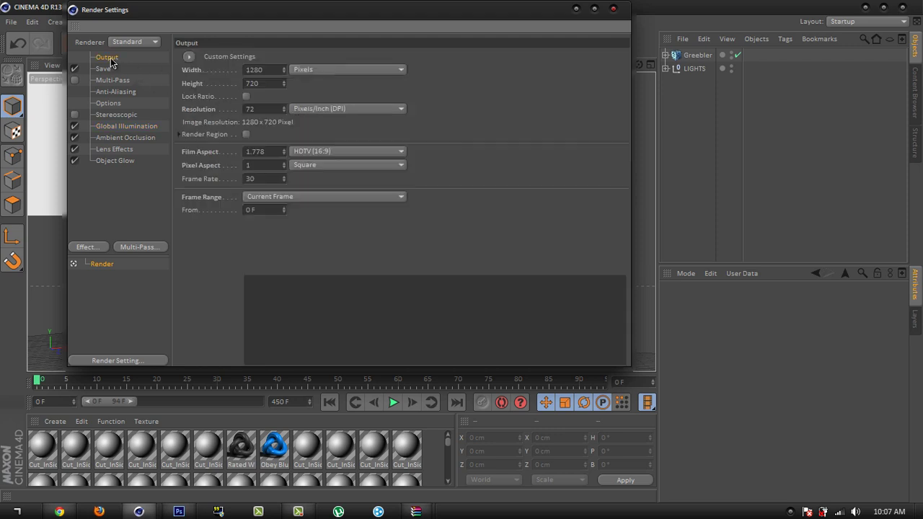
{"action": "left_click", "coordinate": [103, 69]}
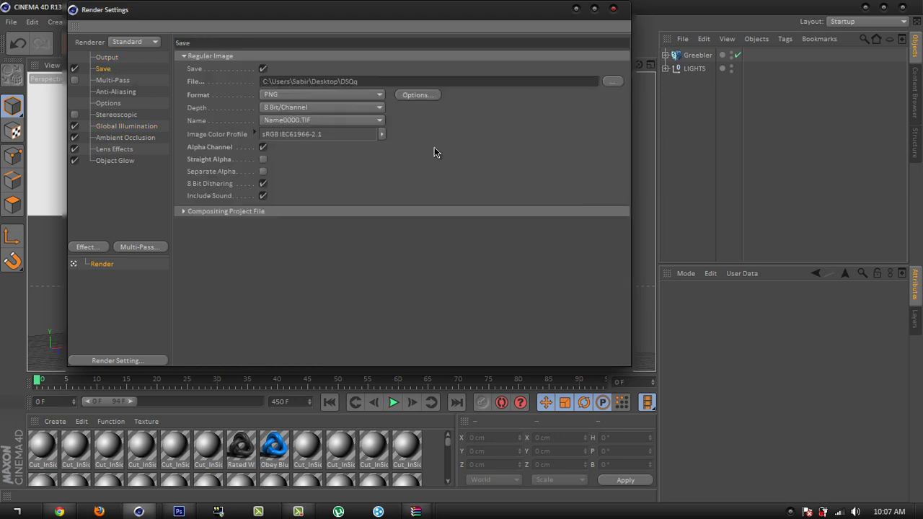
{"action": "left_click", "coordinate": [613, 83]}
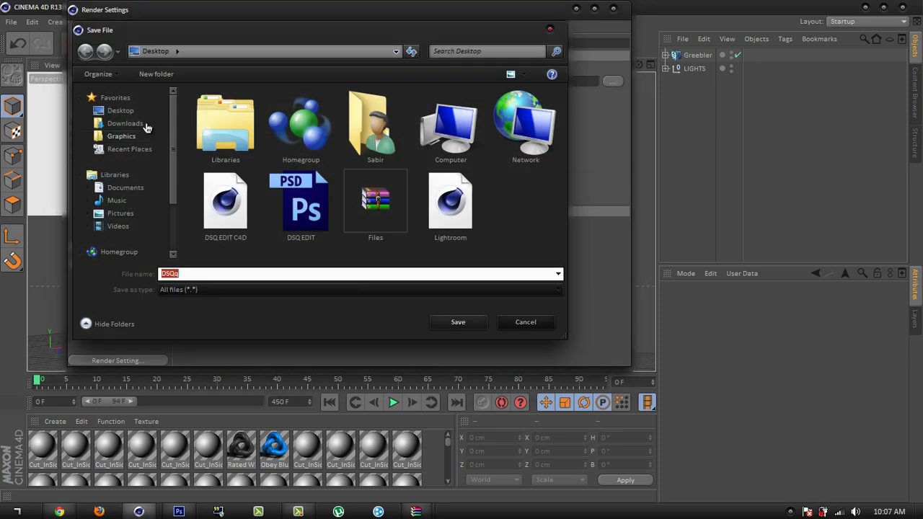
{"action": "double_click", "coordinate": [270, 277]}
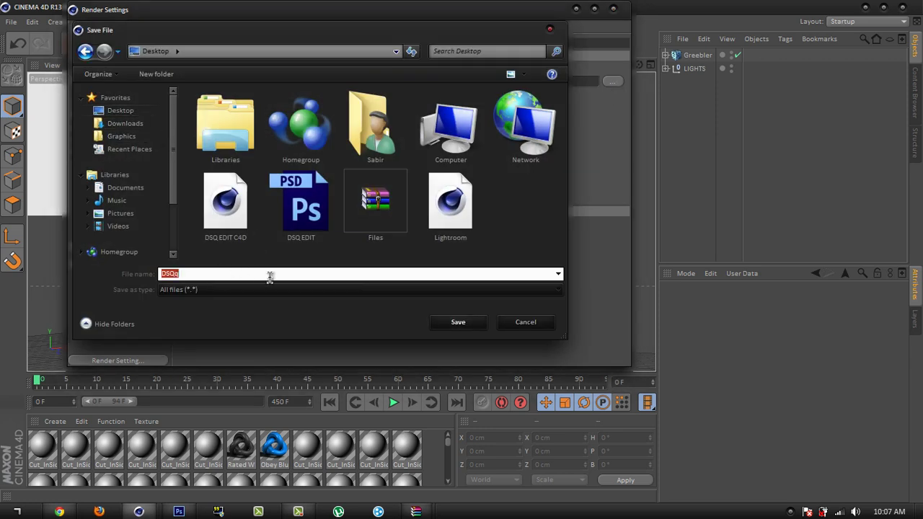
{"action": "type", "text": "TEXT"}
{"action": "left_click", "coordinate": [468, 324]}
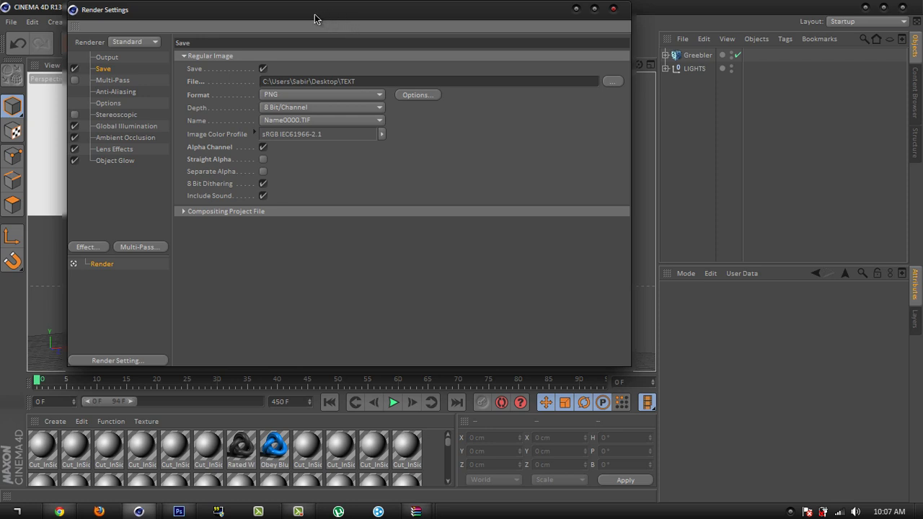
Step: Choose PNG as the save format and render the scene to the Picture Viewer
{"action": "mouse_move", "coordinate": [318, 17]}
{"action": "left_mouse_down"}
{"action": "mouse_move", "coordinate": [342, 35]}
{"action": "mouse_move", "coordinate": [328, 47]}
{"action": "mouse_move", "coordinate": [322, 31]}
{"action": "mouse_move", "coordinate": [331, 27]}
{"action": "left_mouse_up"}
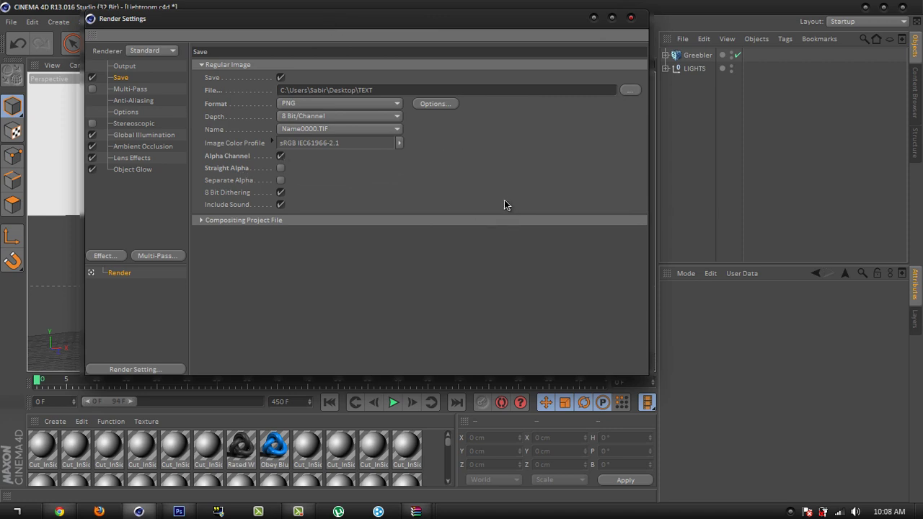
{"action": "left_click", "coordinate": [301, 104]}
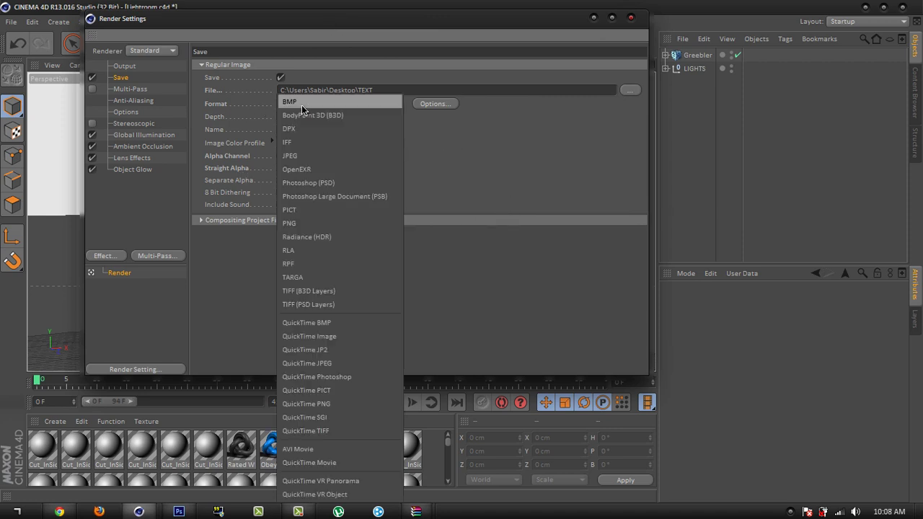
{"action": "left_click", "coordinate": [300, 225]}
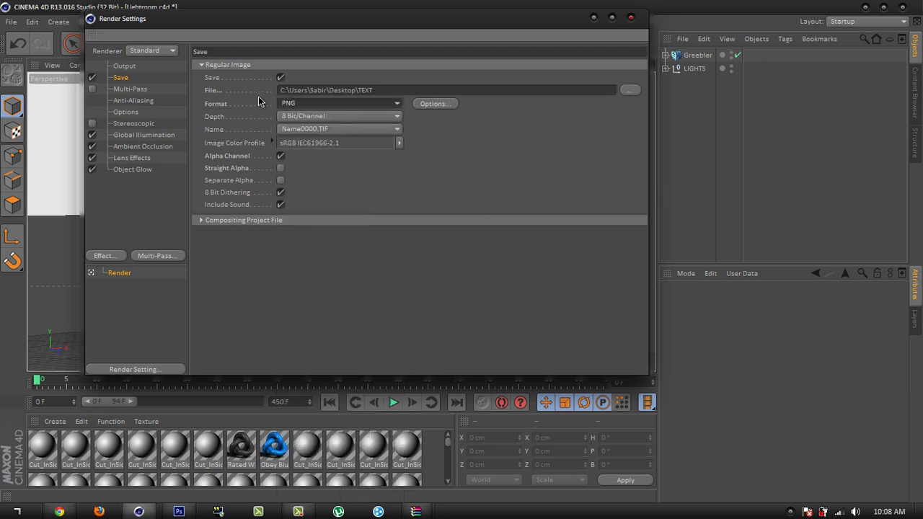
{"action": "left_click", "coordinate": [631, 17]}
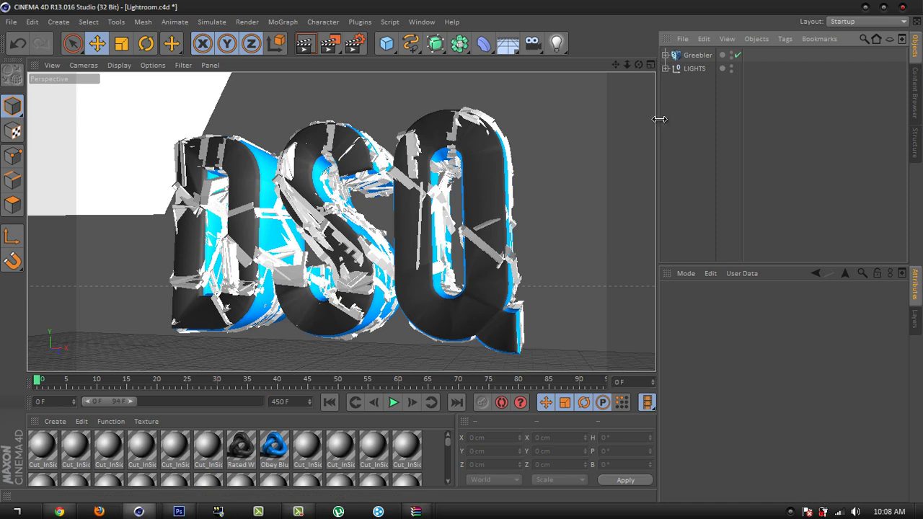
{"action": "left_click", "coordinate": [332, 46]}
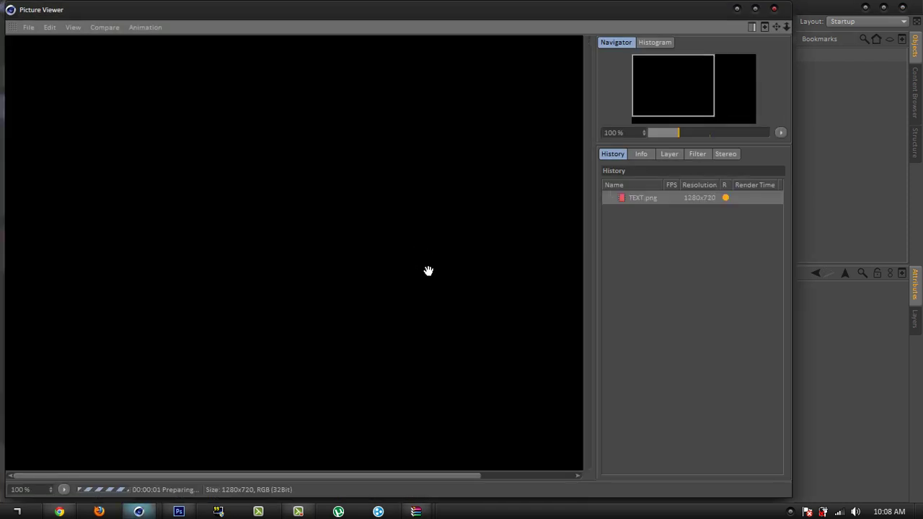